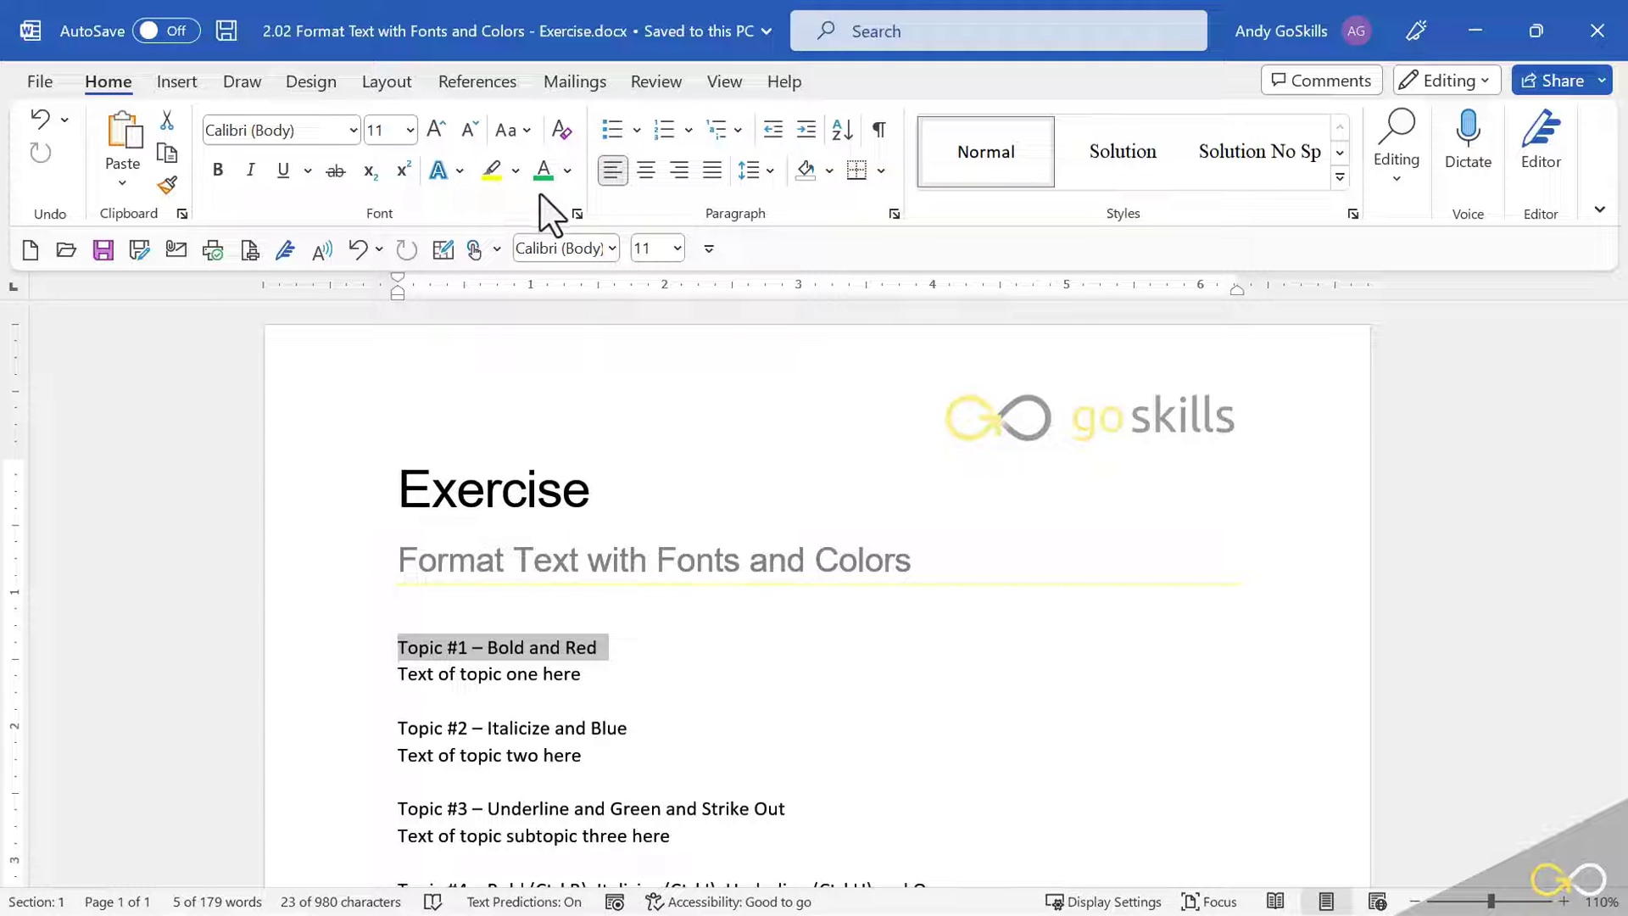
# Select the 'Topic #1 – Bold and Red' heading and make it bold with Red font color.
pyautogui.click(577, 214)
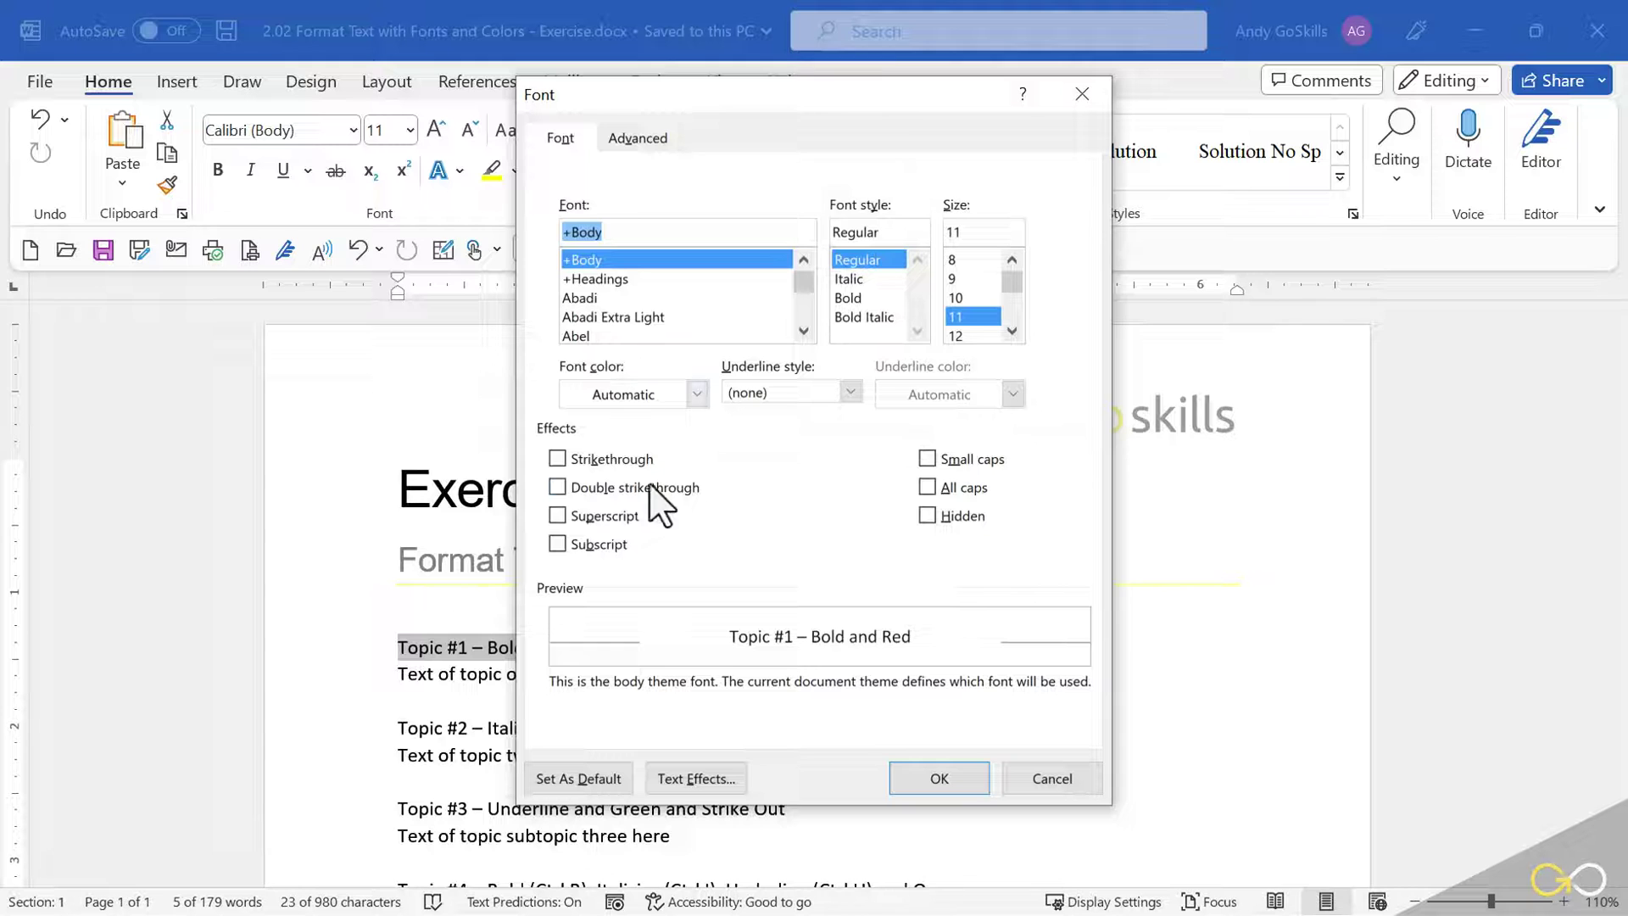
pyautogui.click(1037, 779)
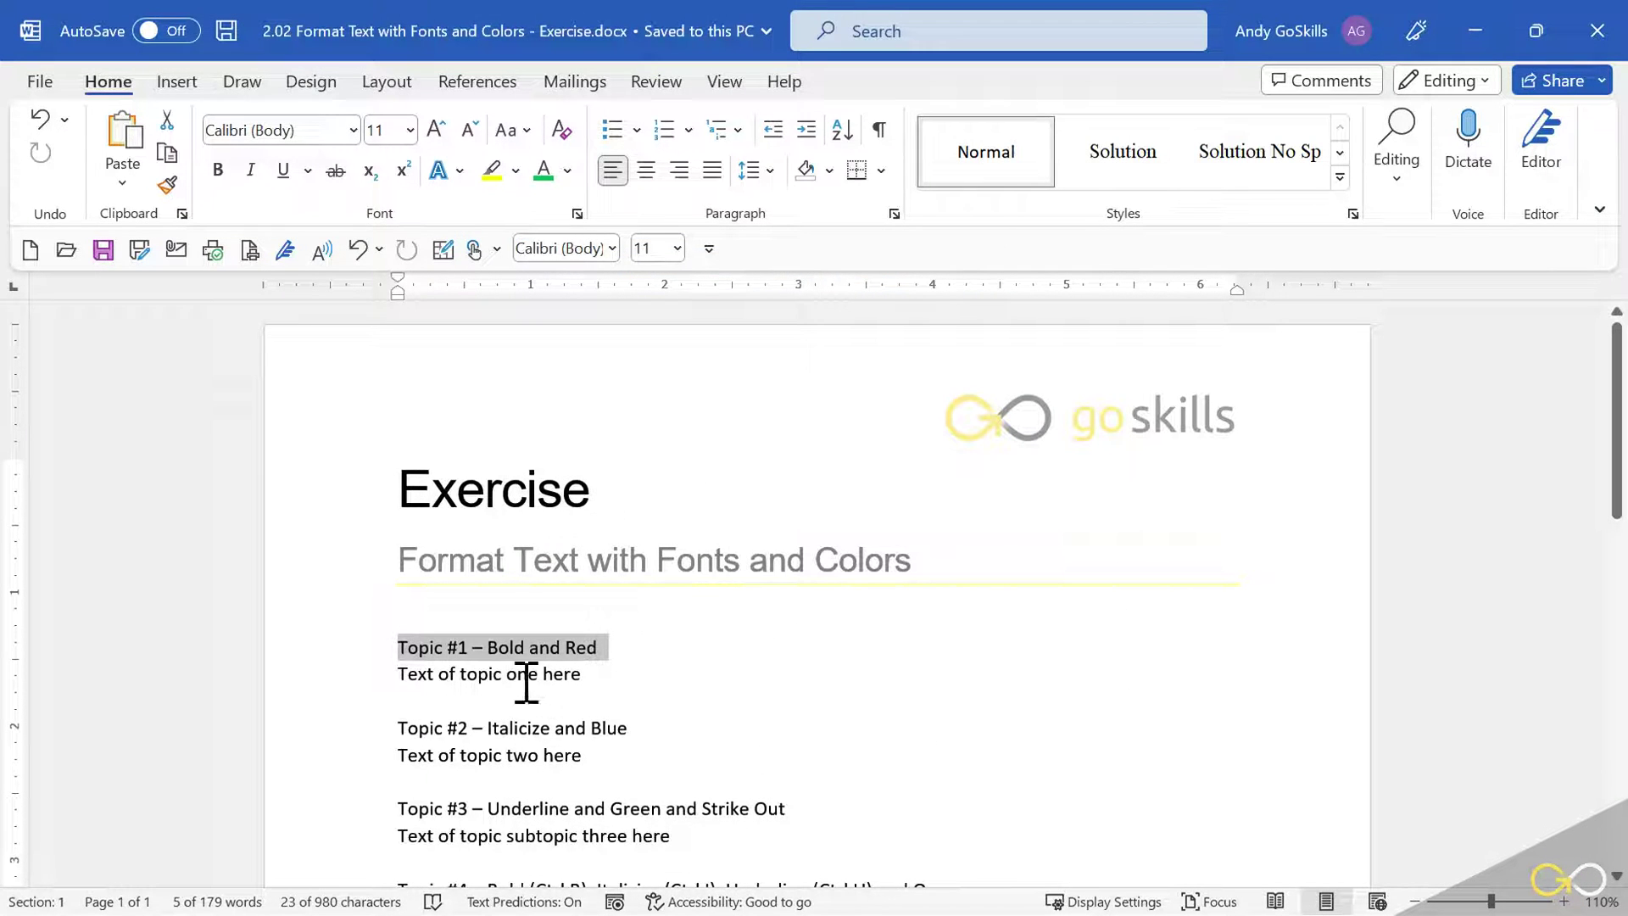
pyautogui.click(500, 649)
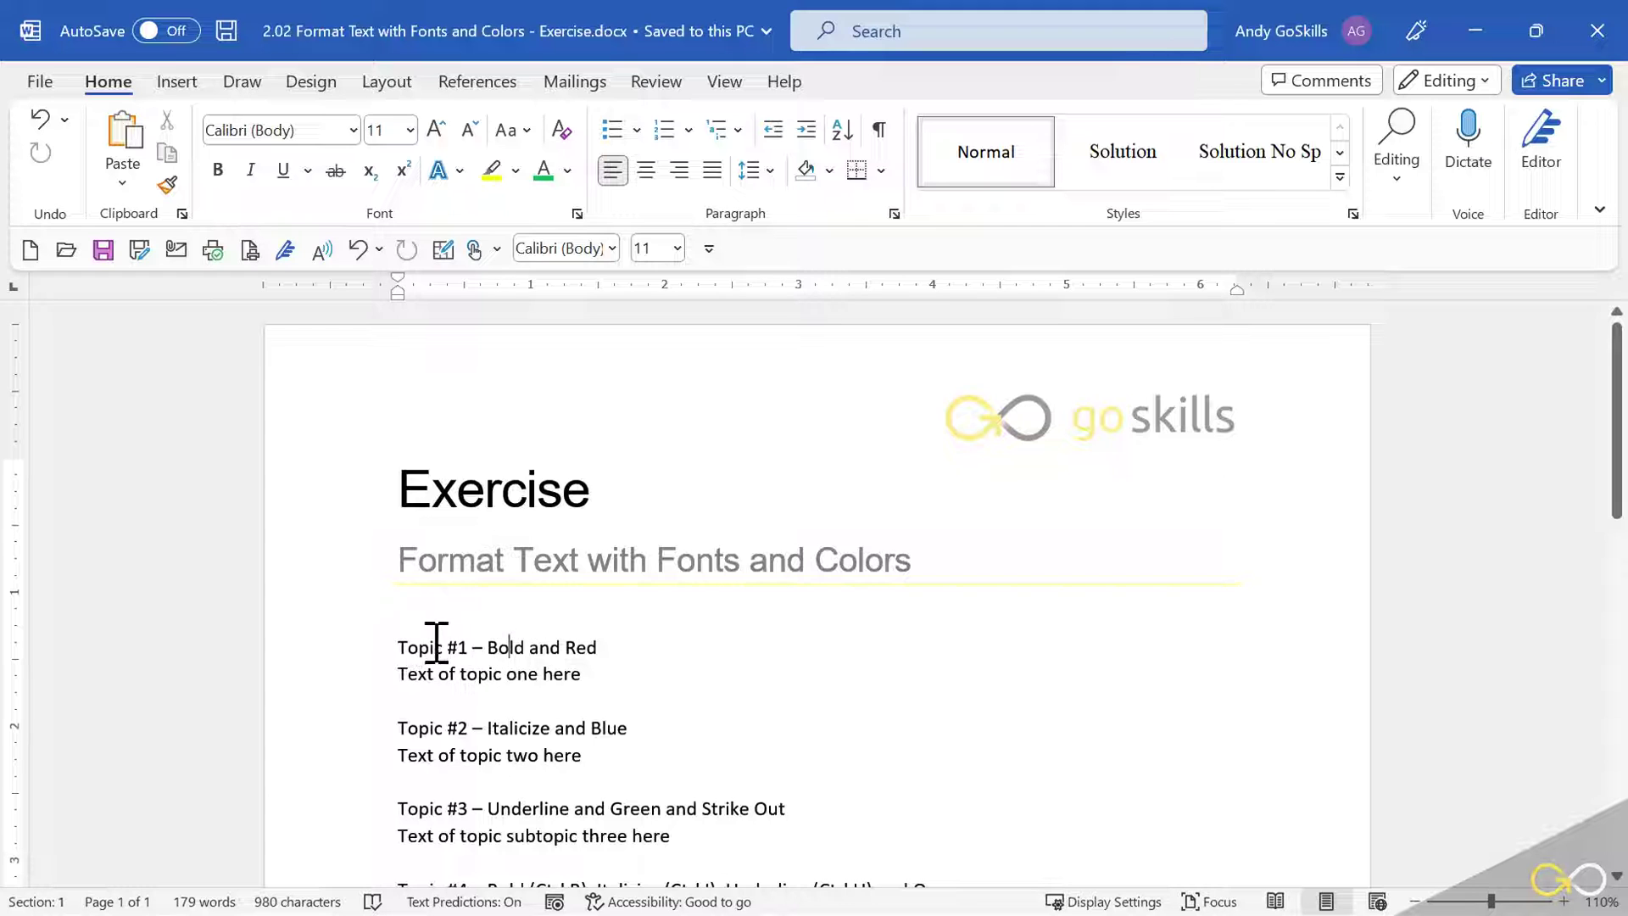
pyautogui.moveTo(401, 647); pyautogui.dragTo(586, 647)
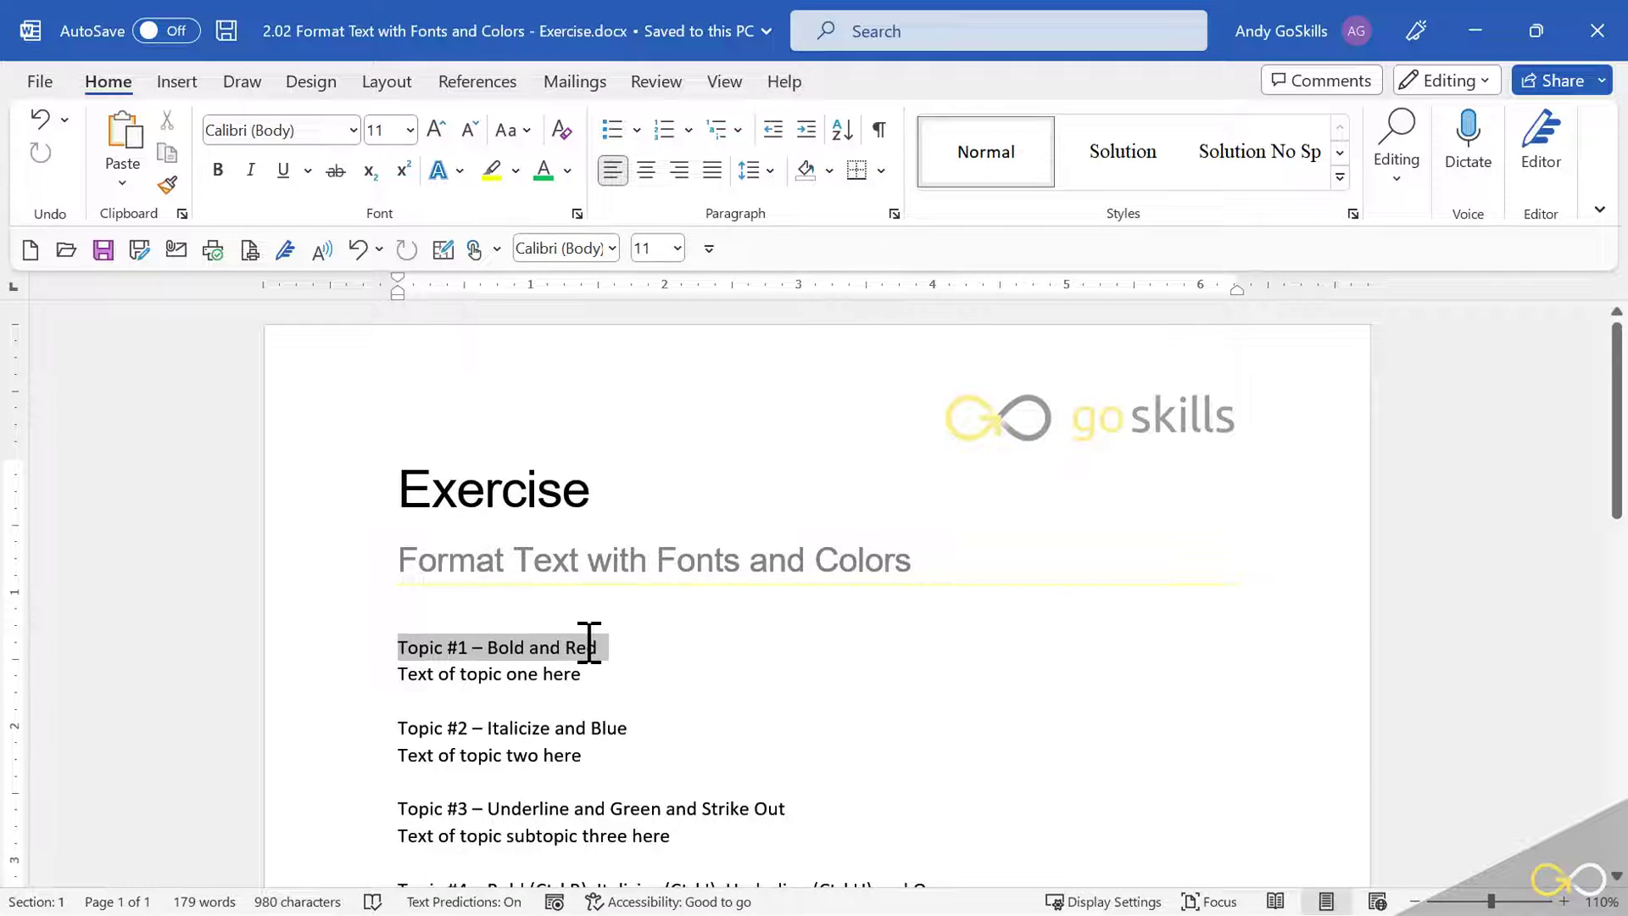
pyautogui.moveTo(589, 647); pyautogui.dragTo(589, 647)
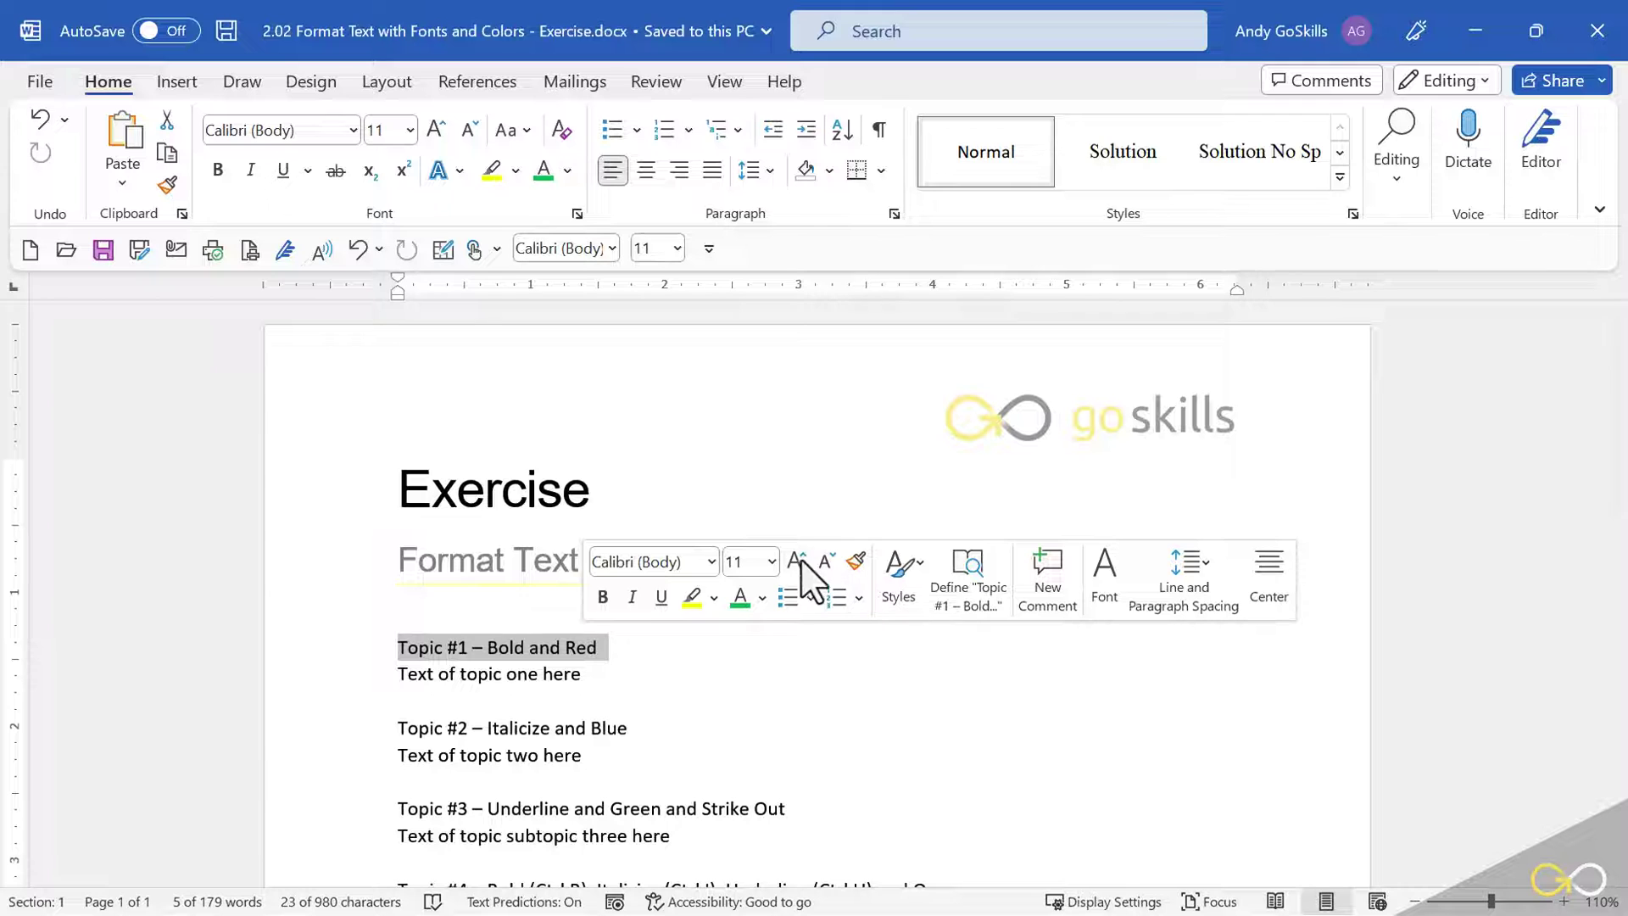
pyautogui.click(603, 598)
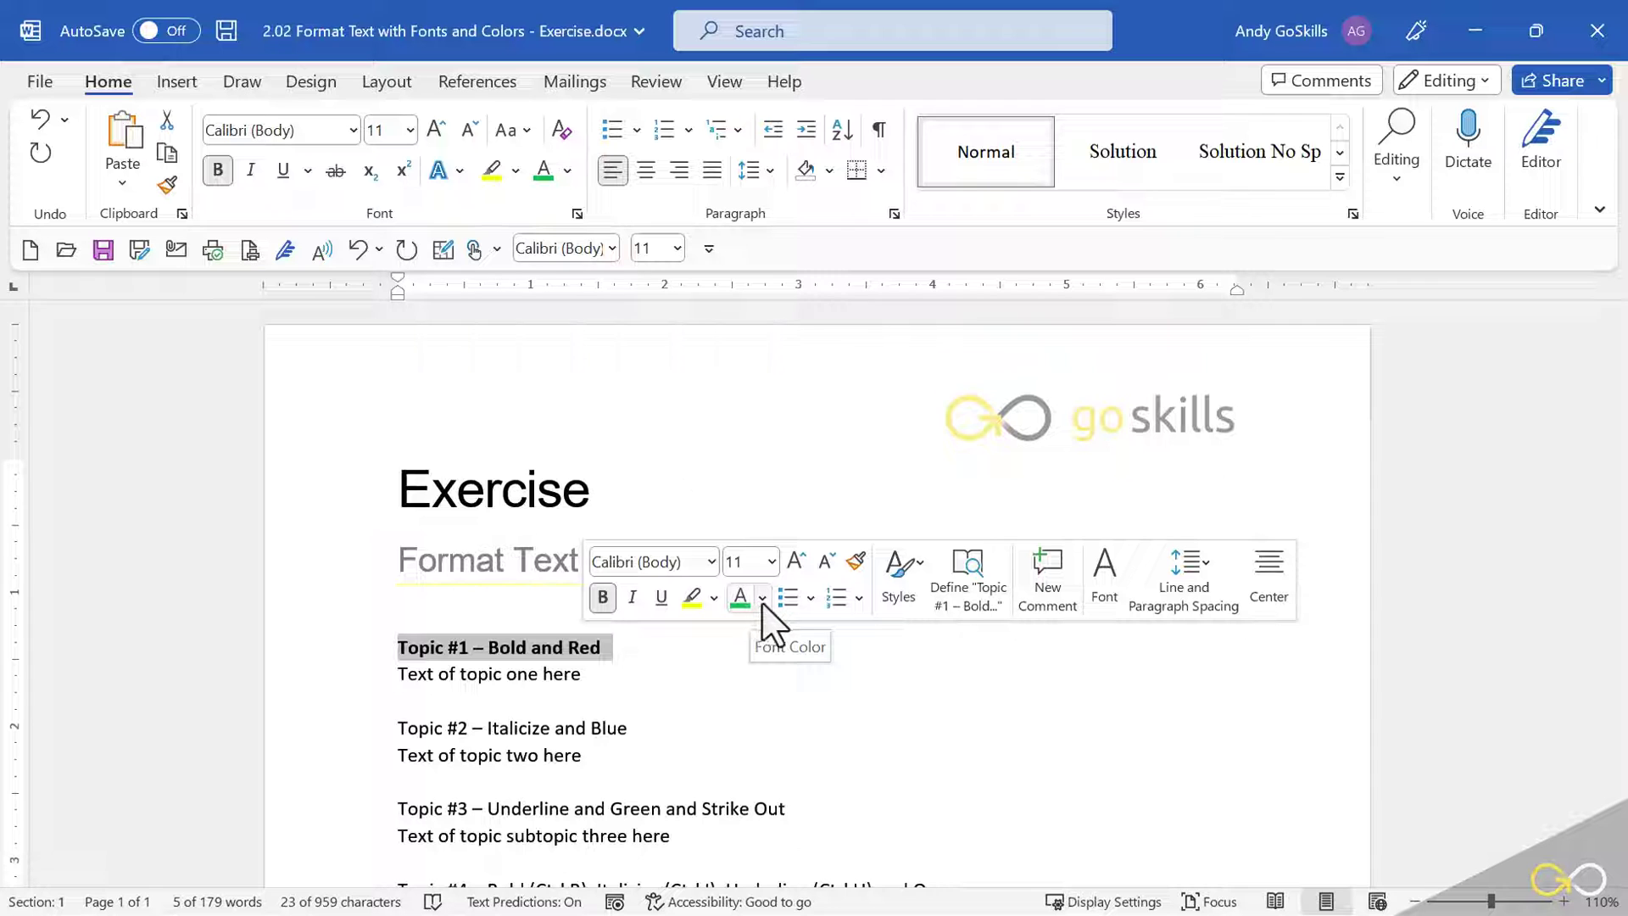
pyautogui.click(764, 598)
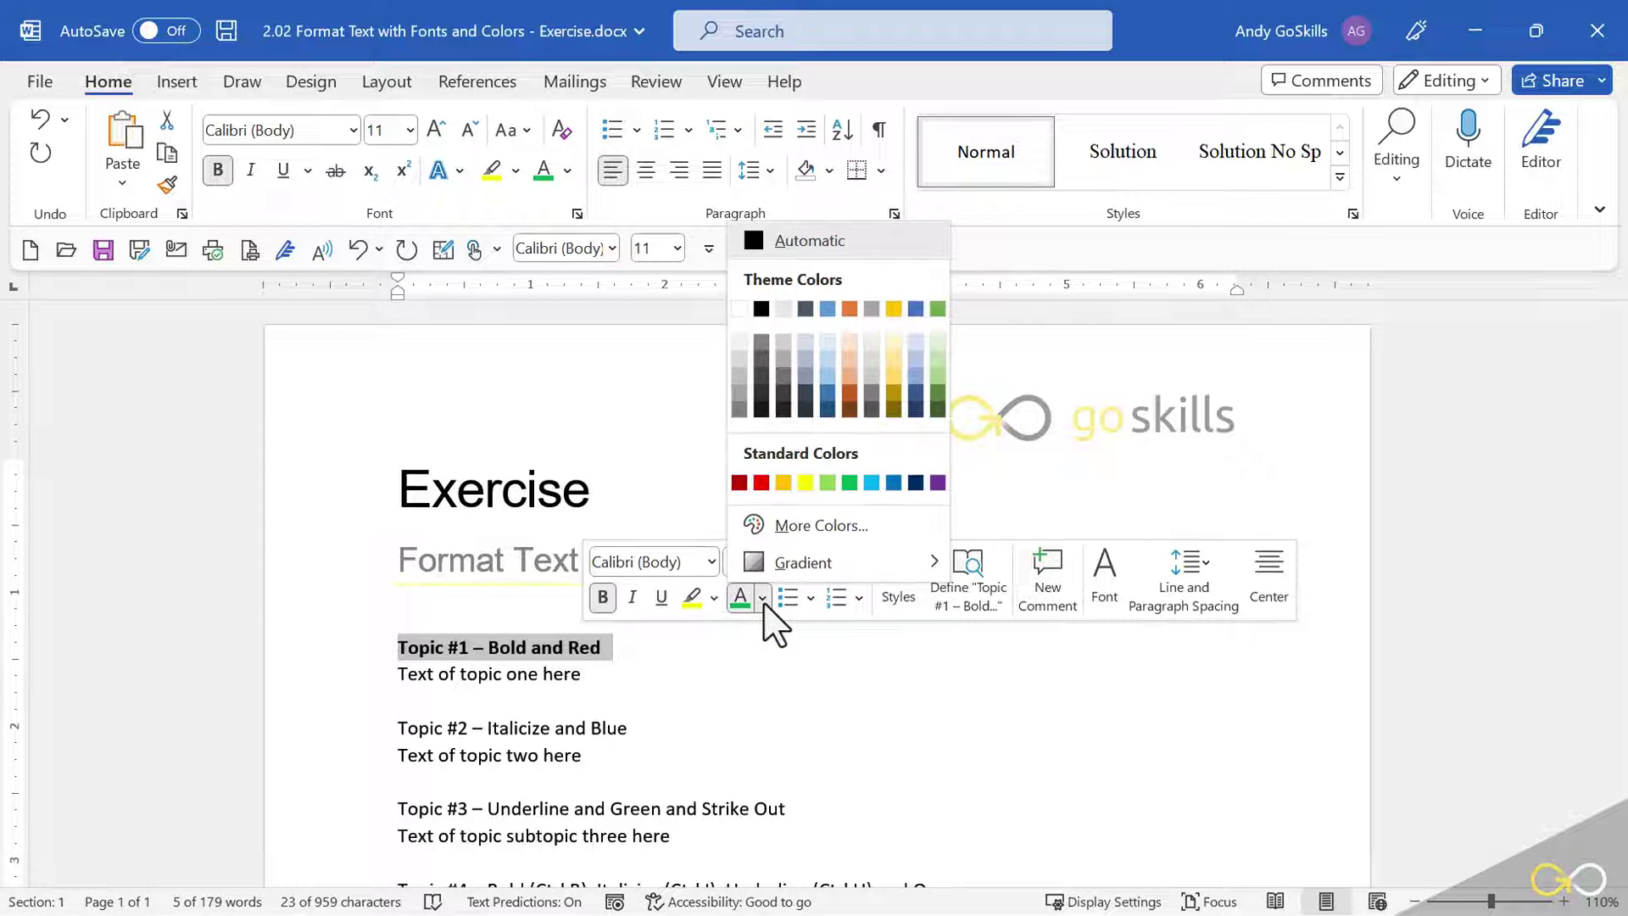
pyautogui.click(761, 483)
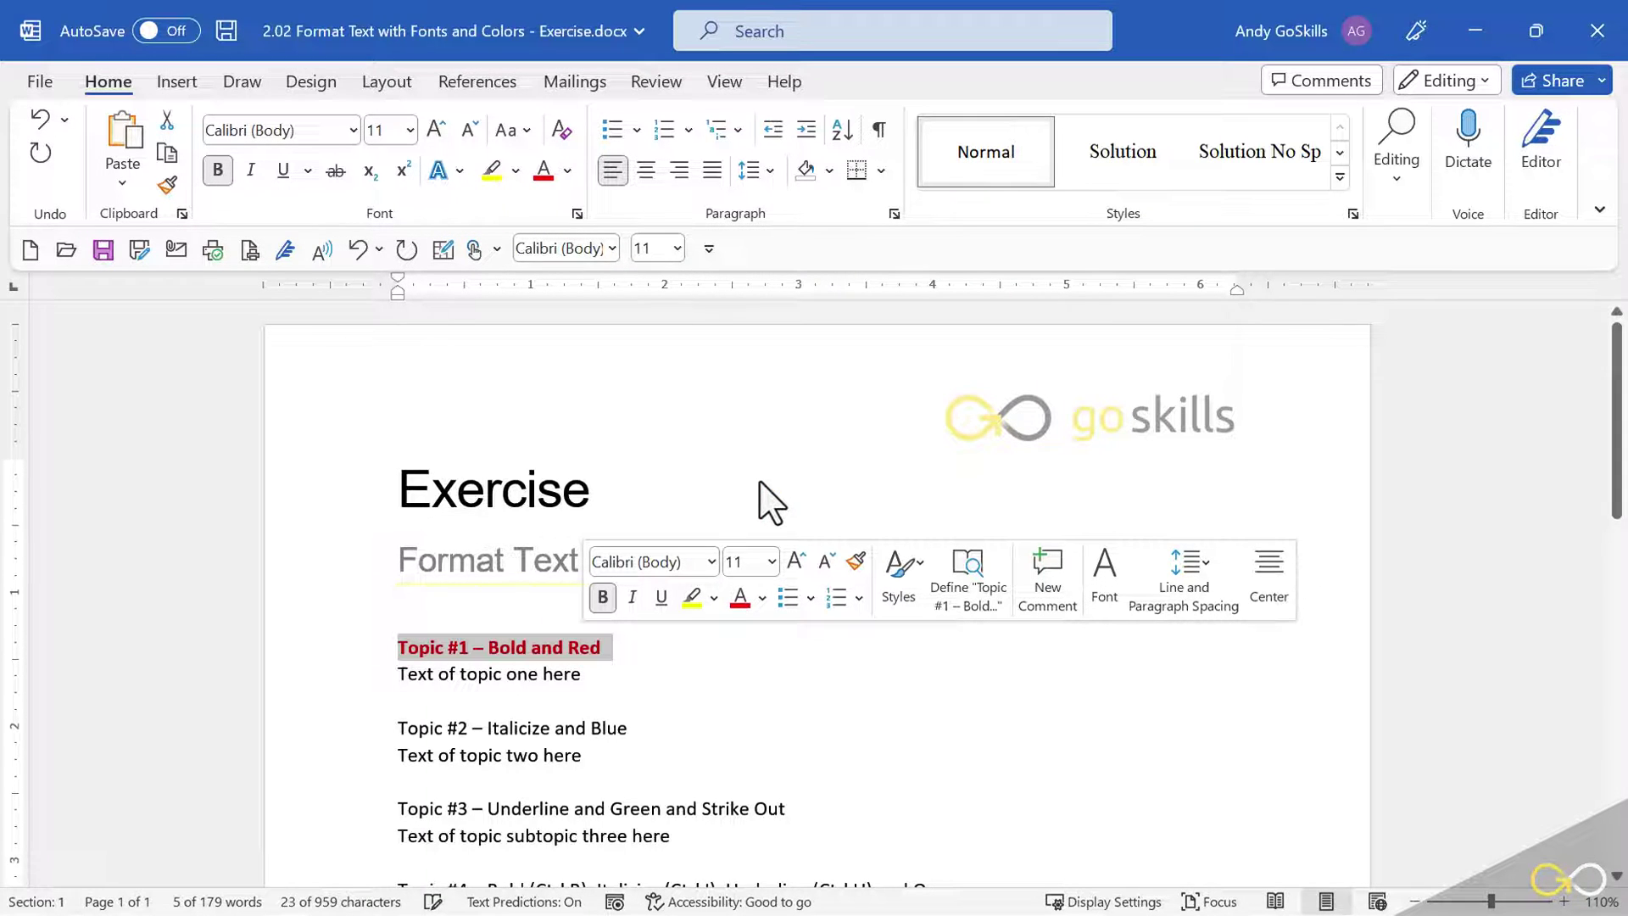
pyautogui.click(606, 728)
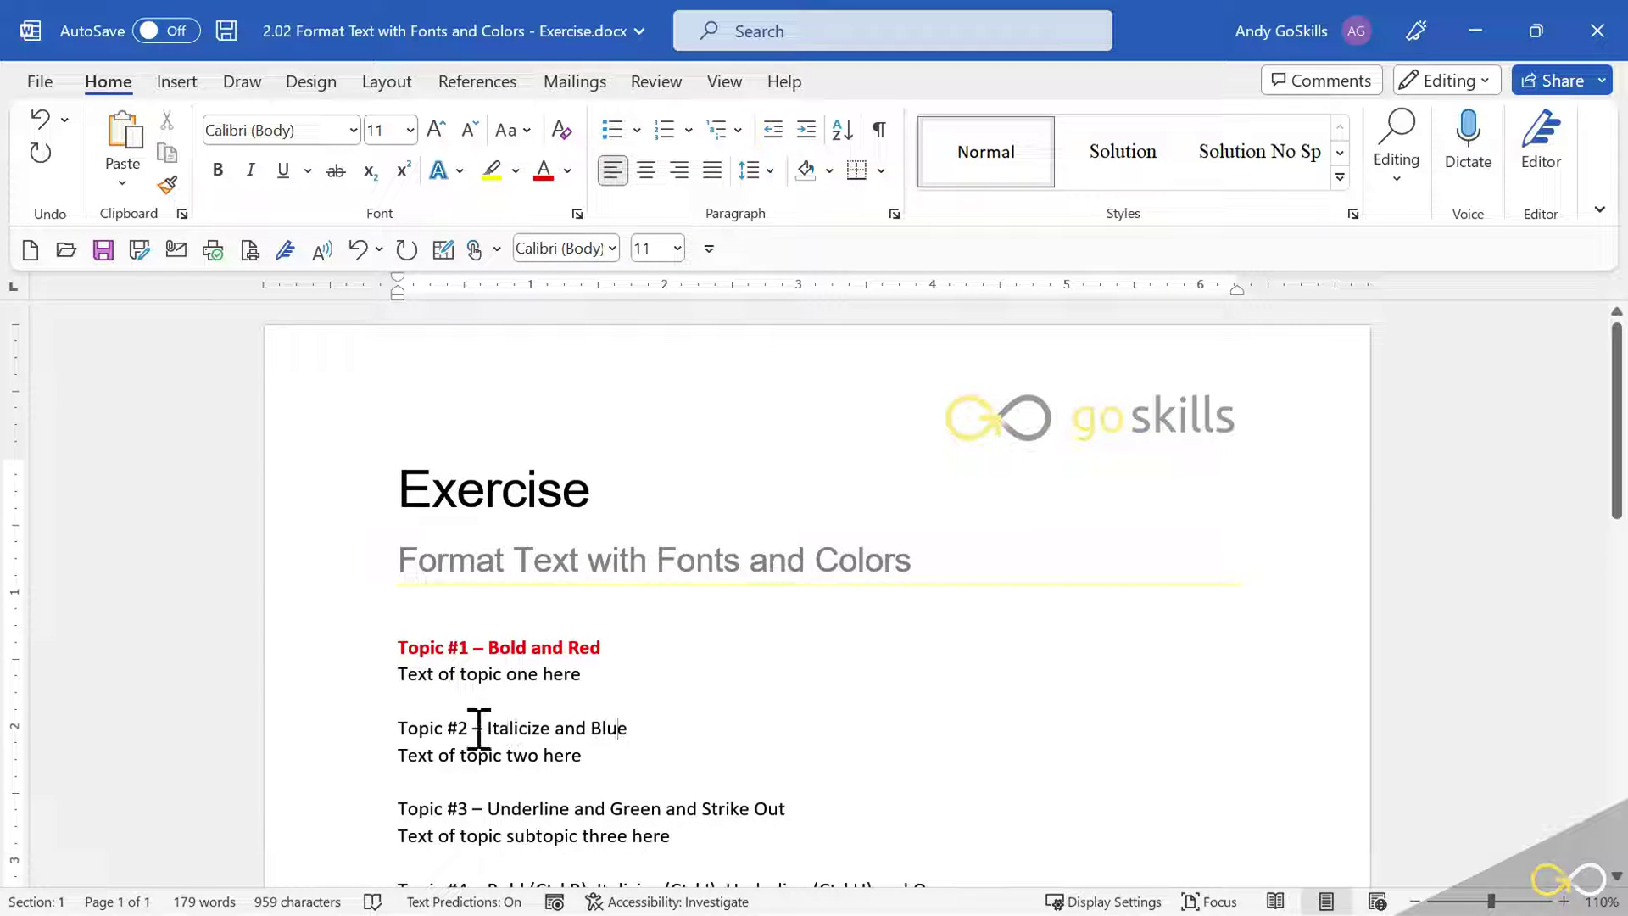
# Make the 'Topic #2 – Italicize and Blue' heading italic with Blue font color.
pyautogui.click(347, 753)
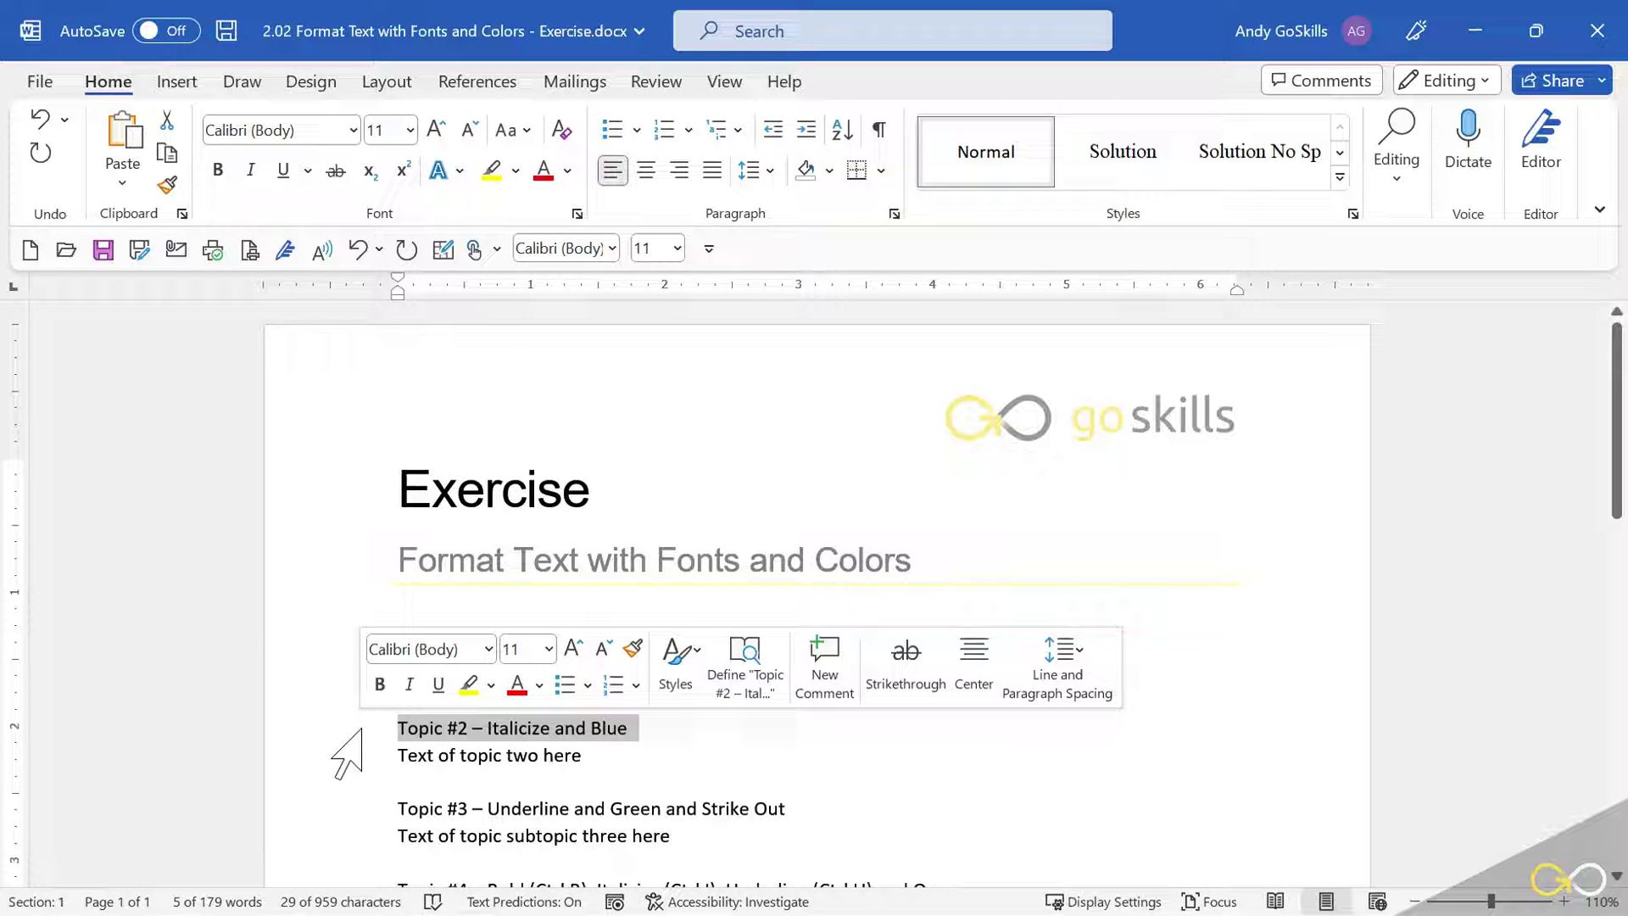
pyautogui.click(410, 685)
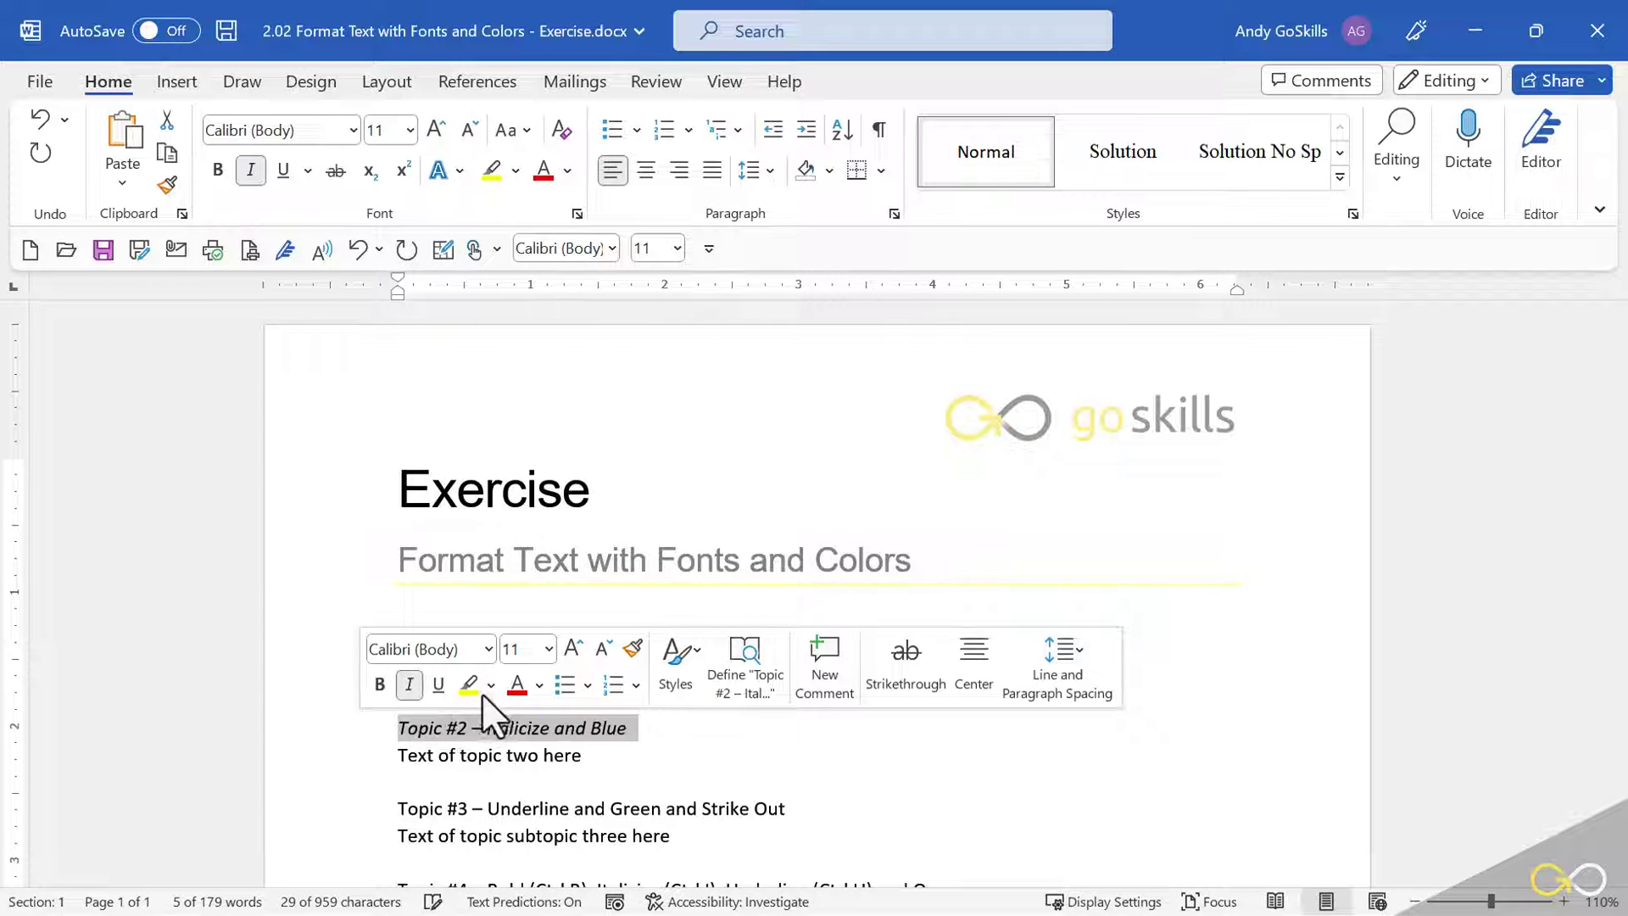
pyautogui.click(540, 686)
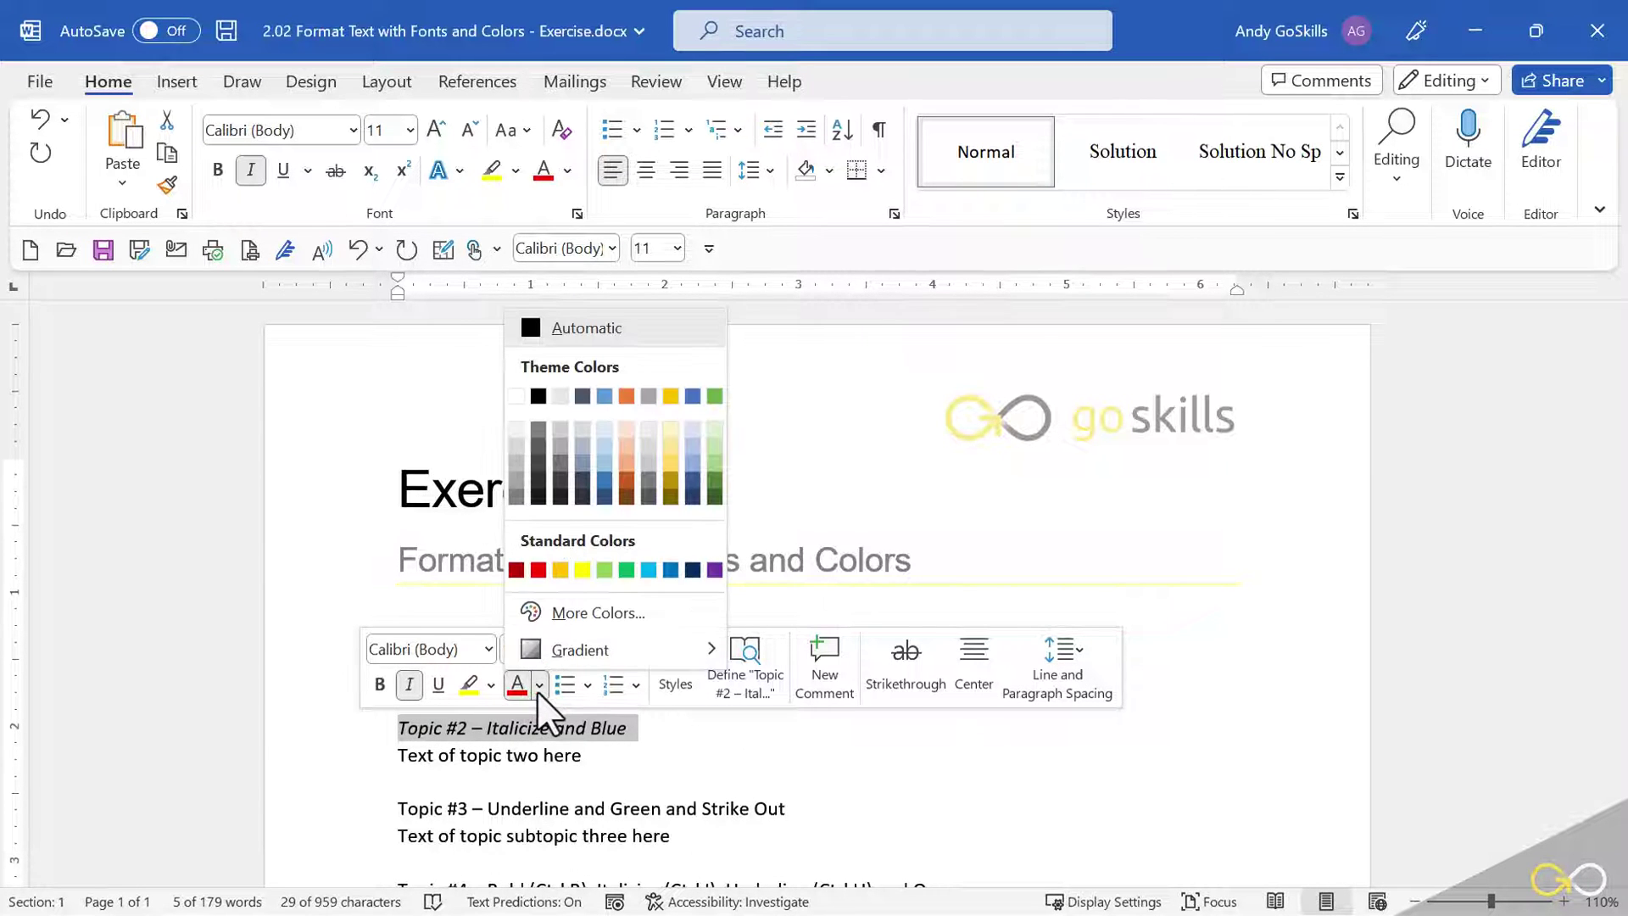
pyautogui.click(672, 571)
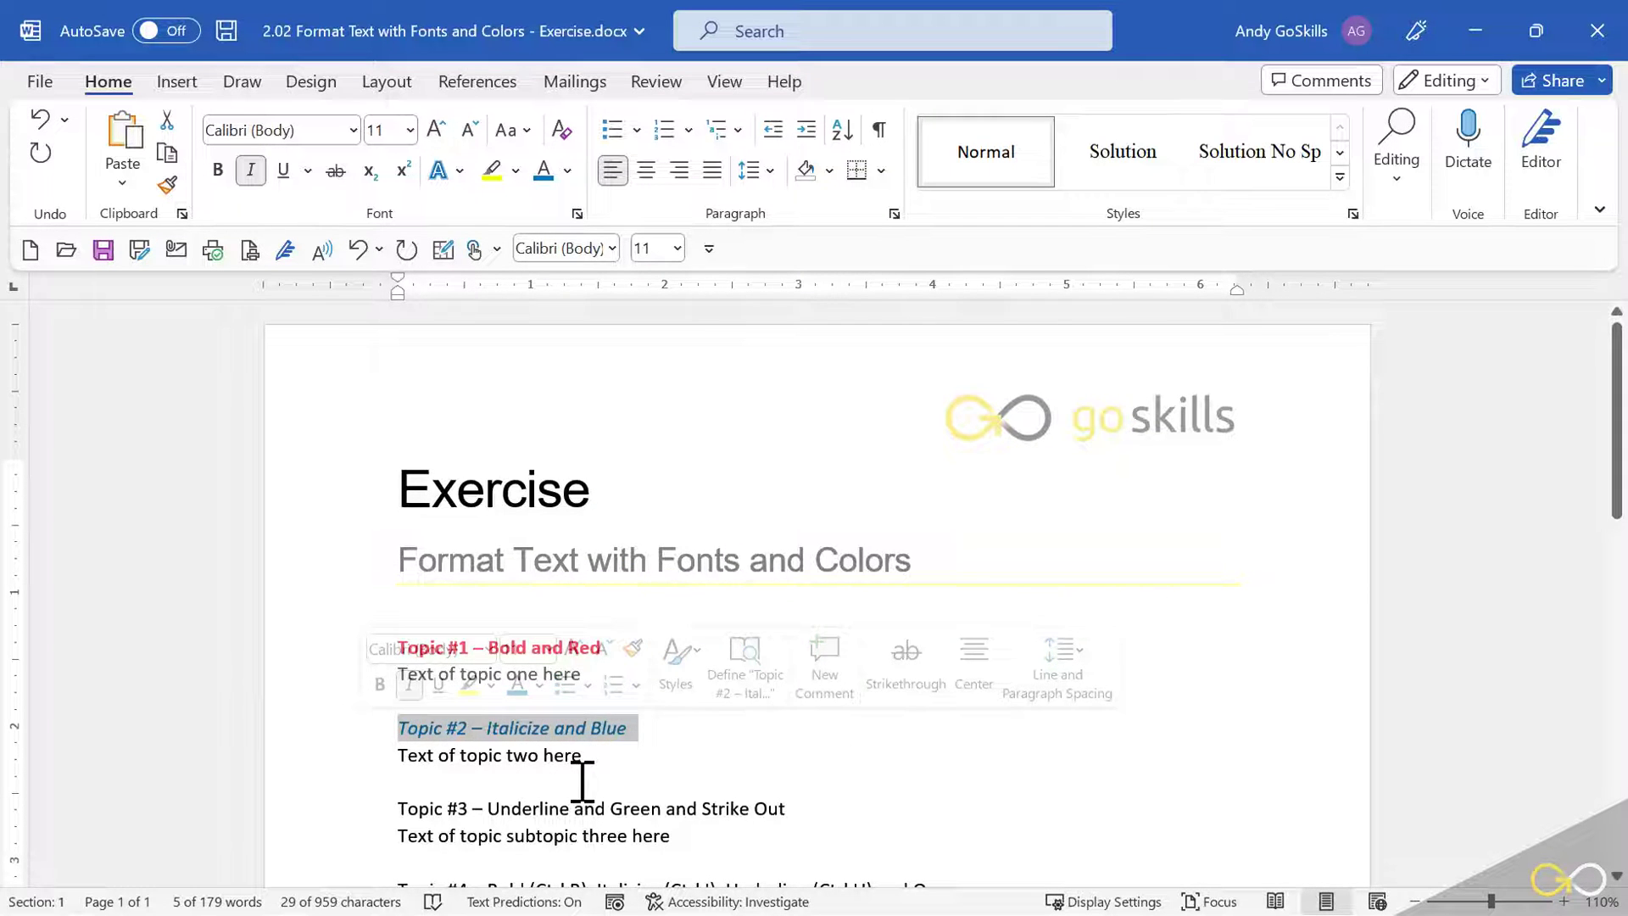
pyautogui.scroll(-2, 366, 709)
pyautogui.click(366, 681)
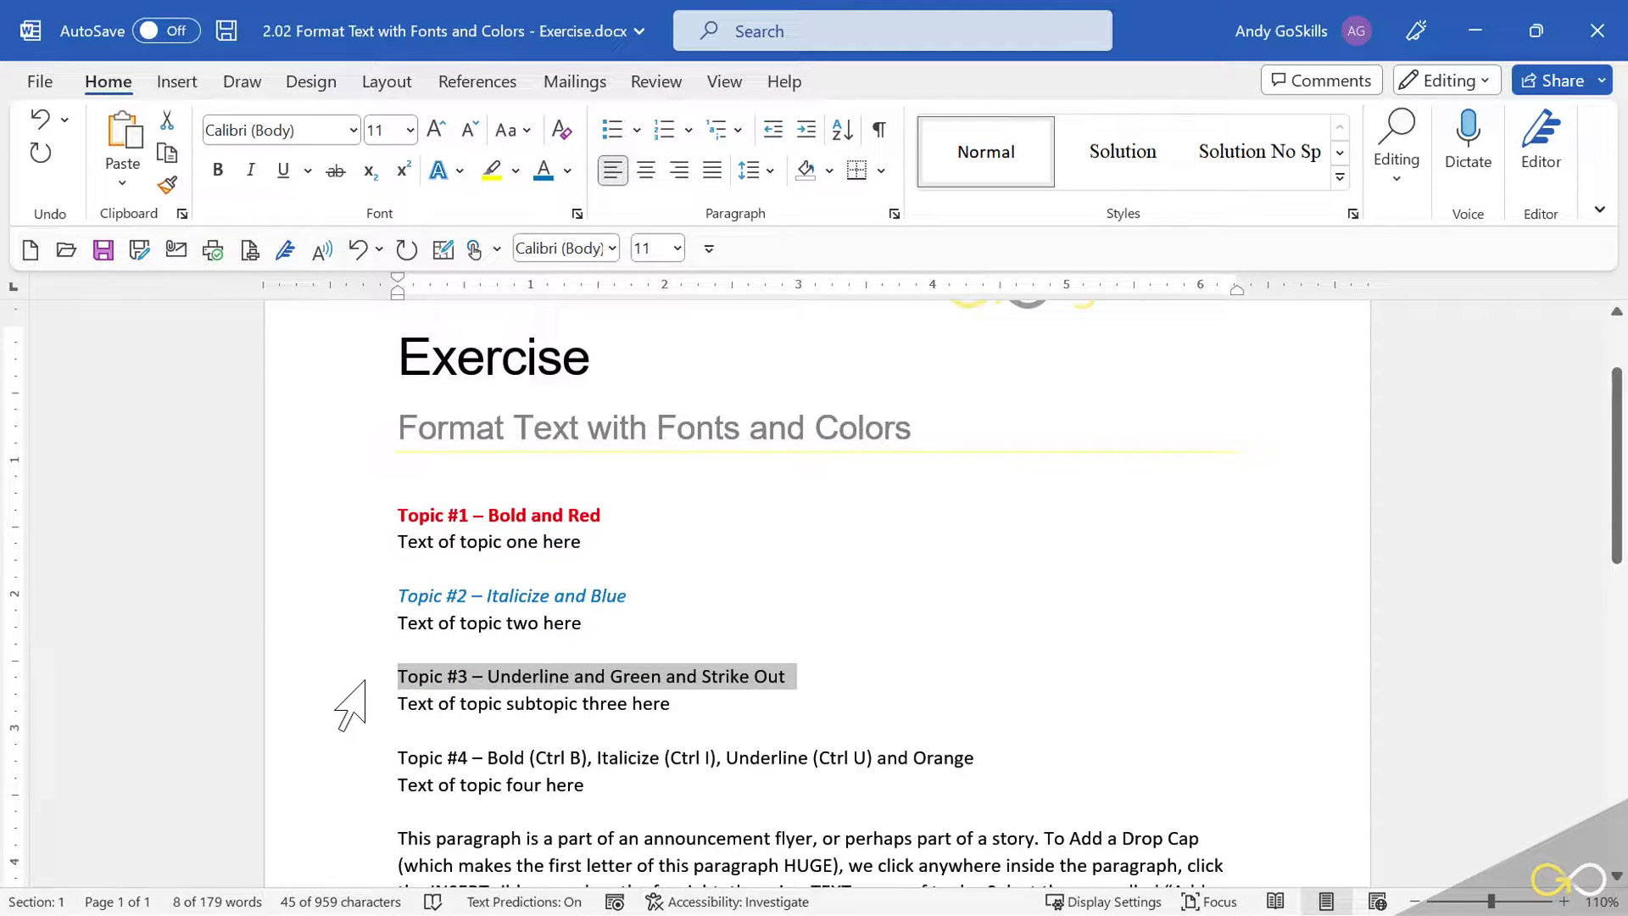
# Underline the Topic #3 heading, color it green, and apply strikethrough.
pyautogui.click(405, 687)
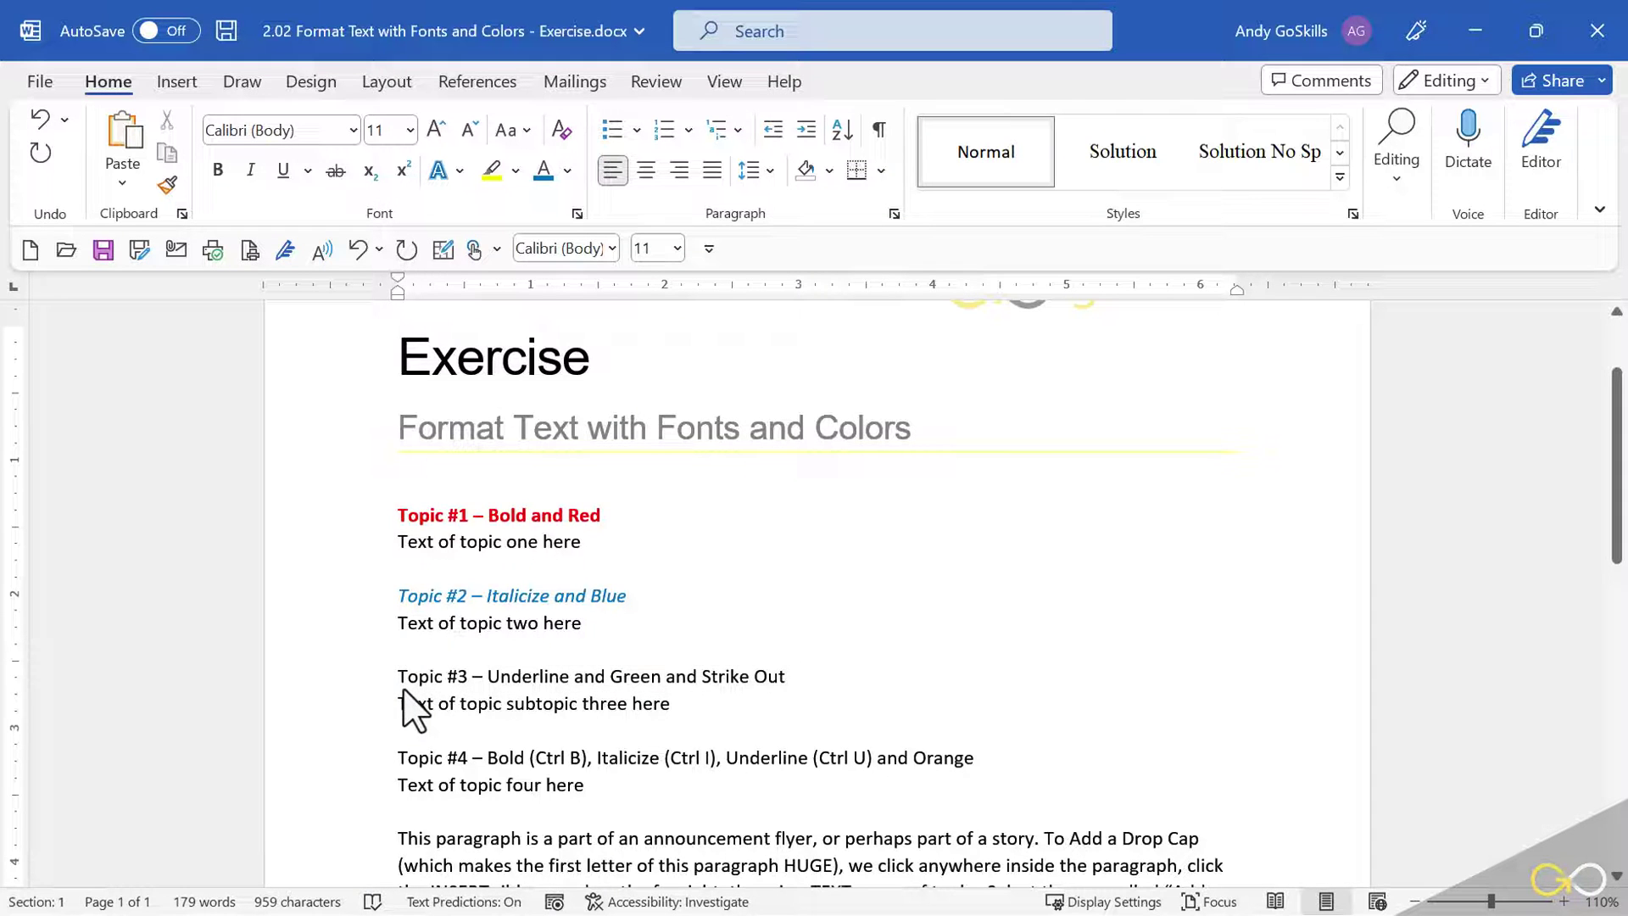
pyautogui.click(348, 677)
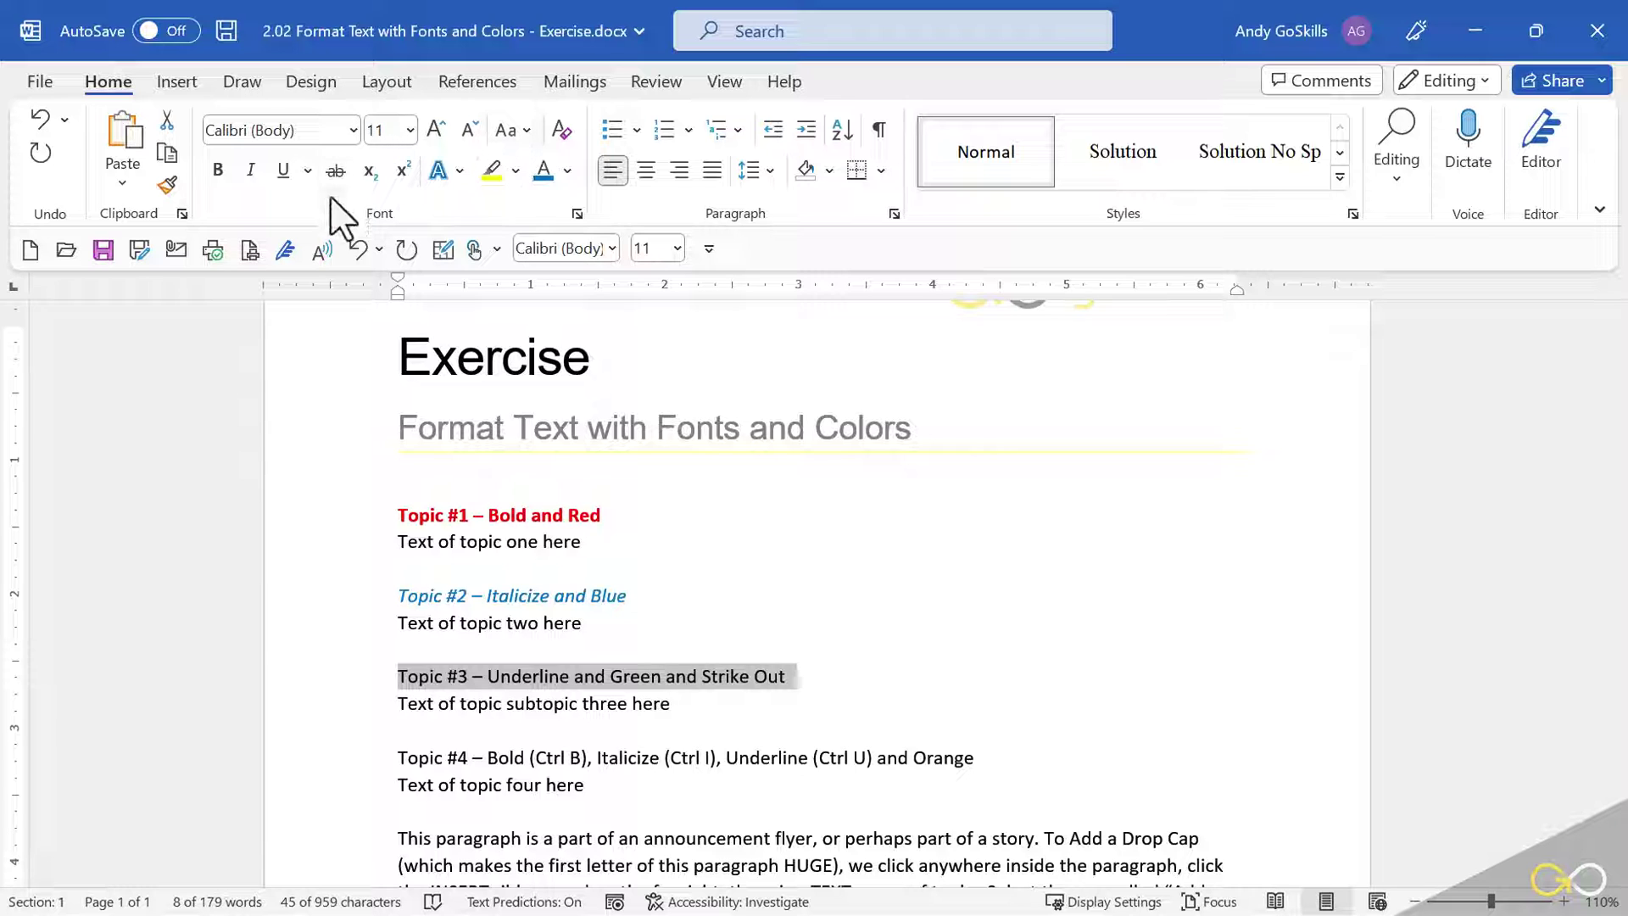
pyautogui.click(284, 172)
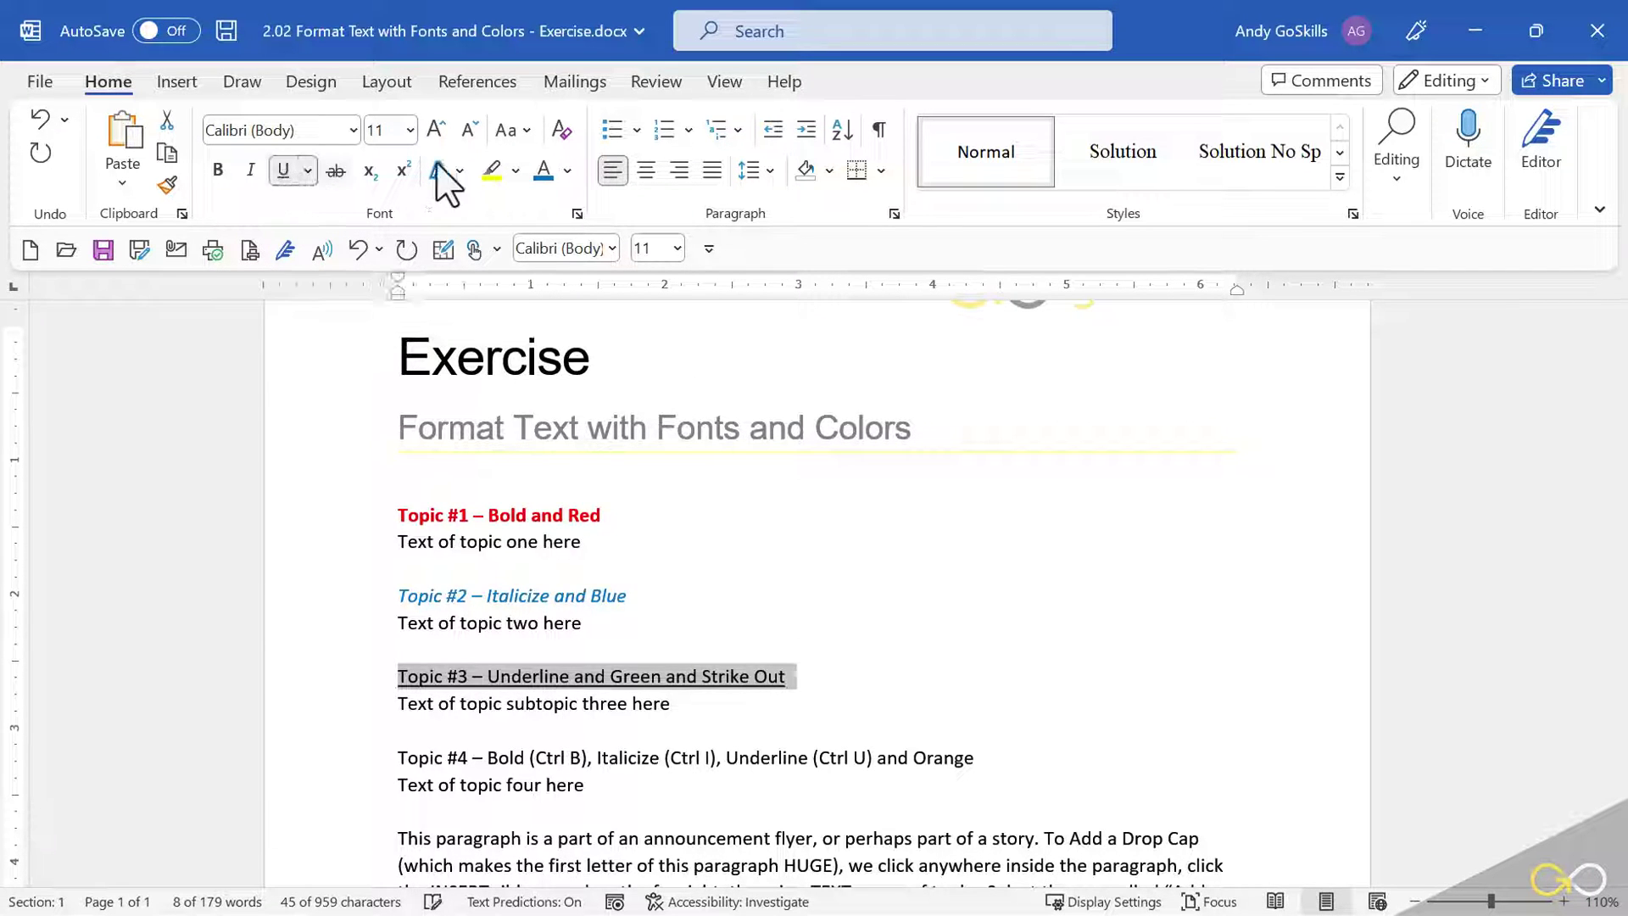
pyautogui.click(567, 170)
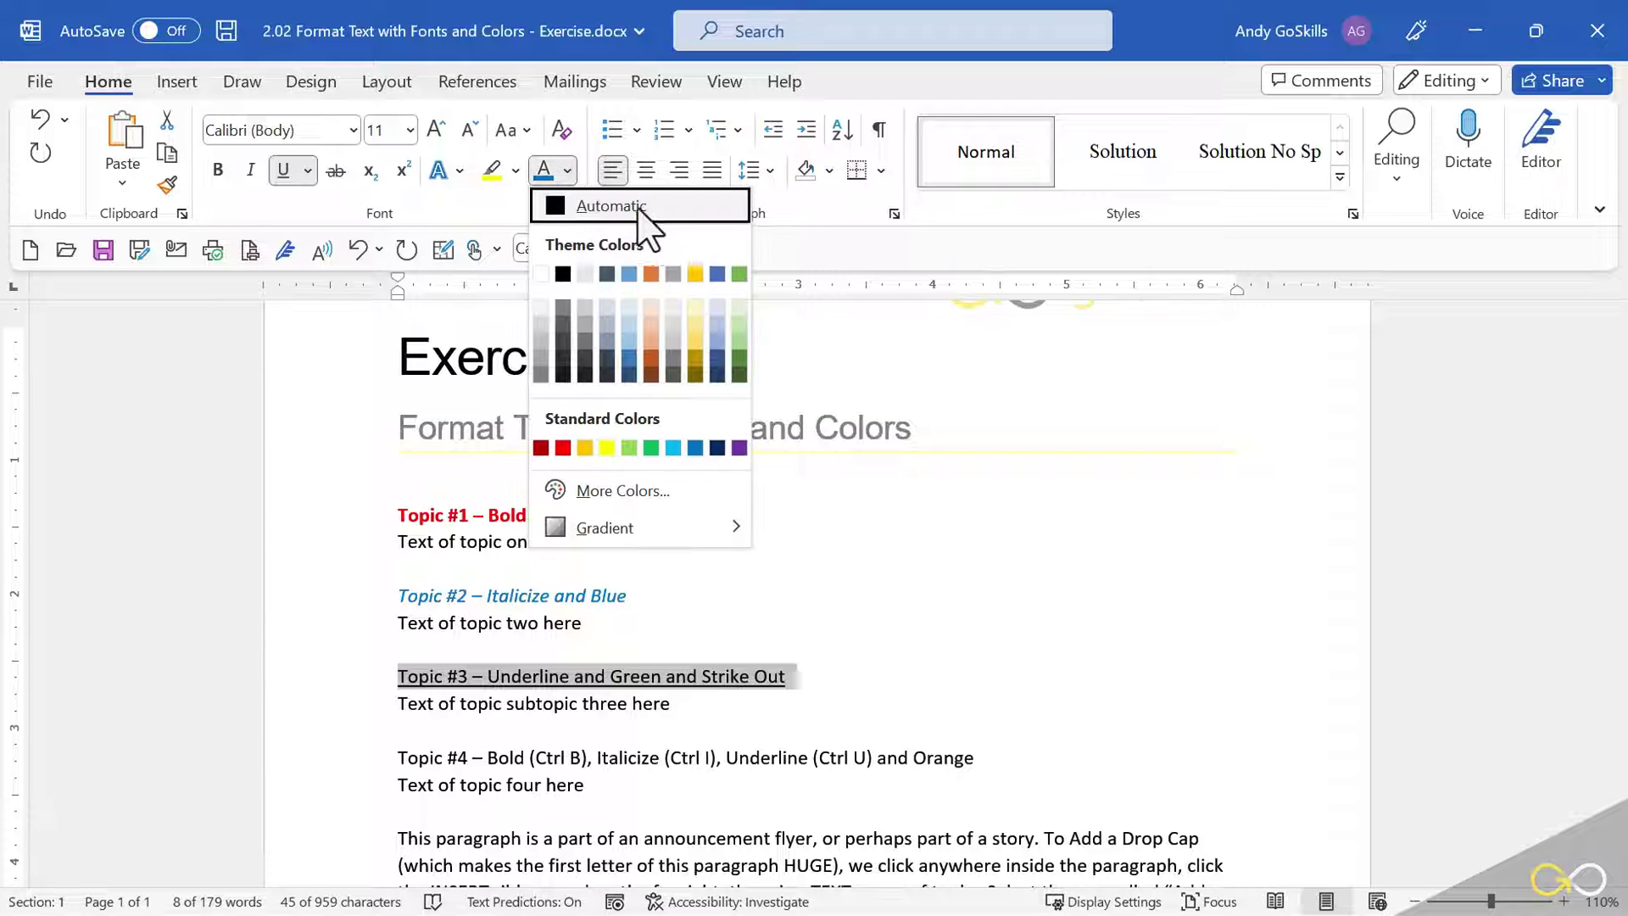
pyautogui.click(740, 274)
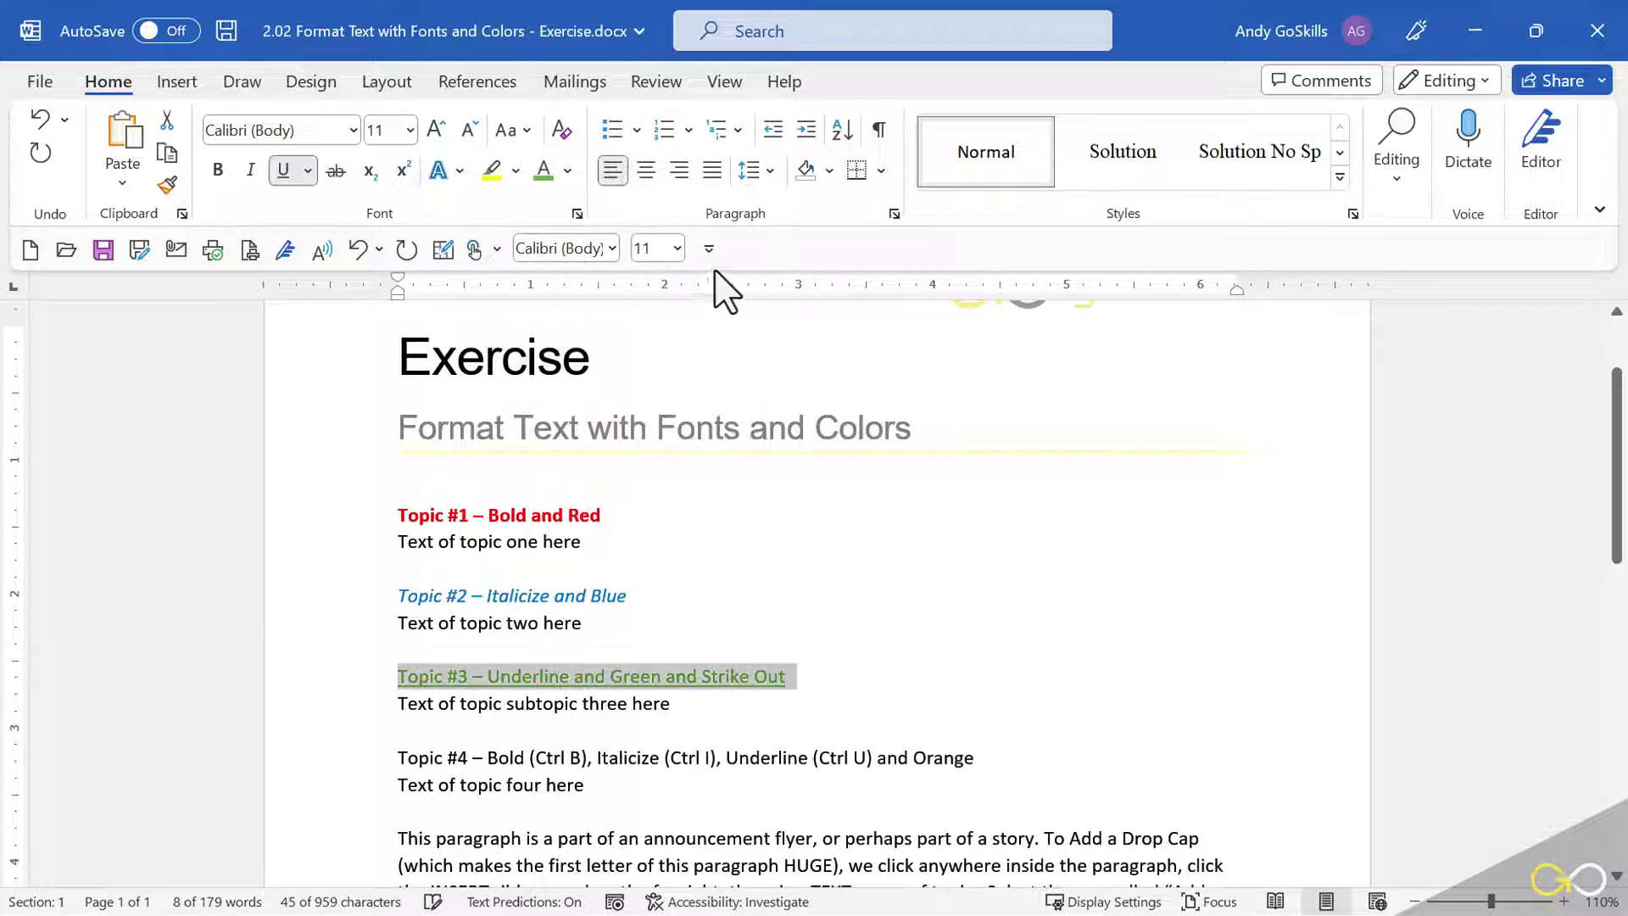
pyautogui.click(334, 172)
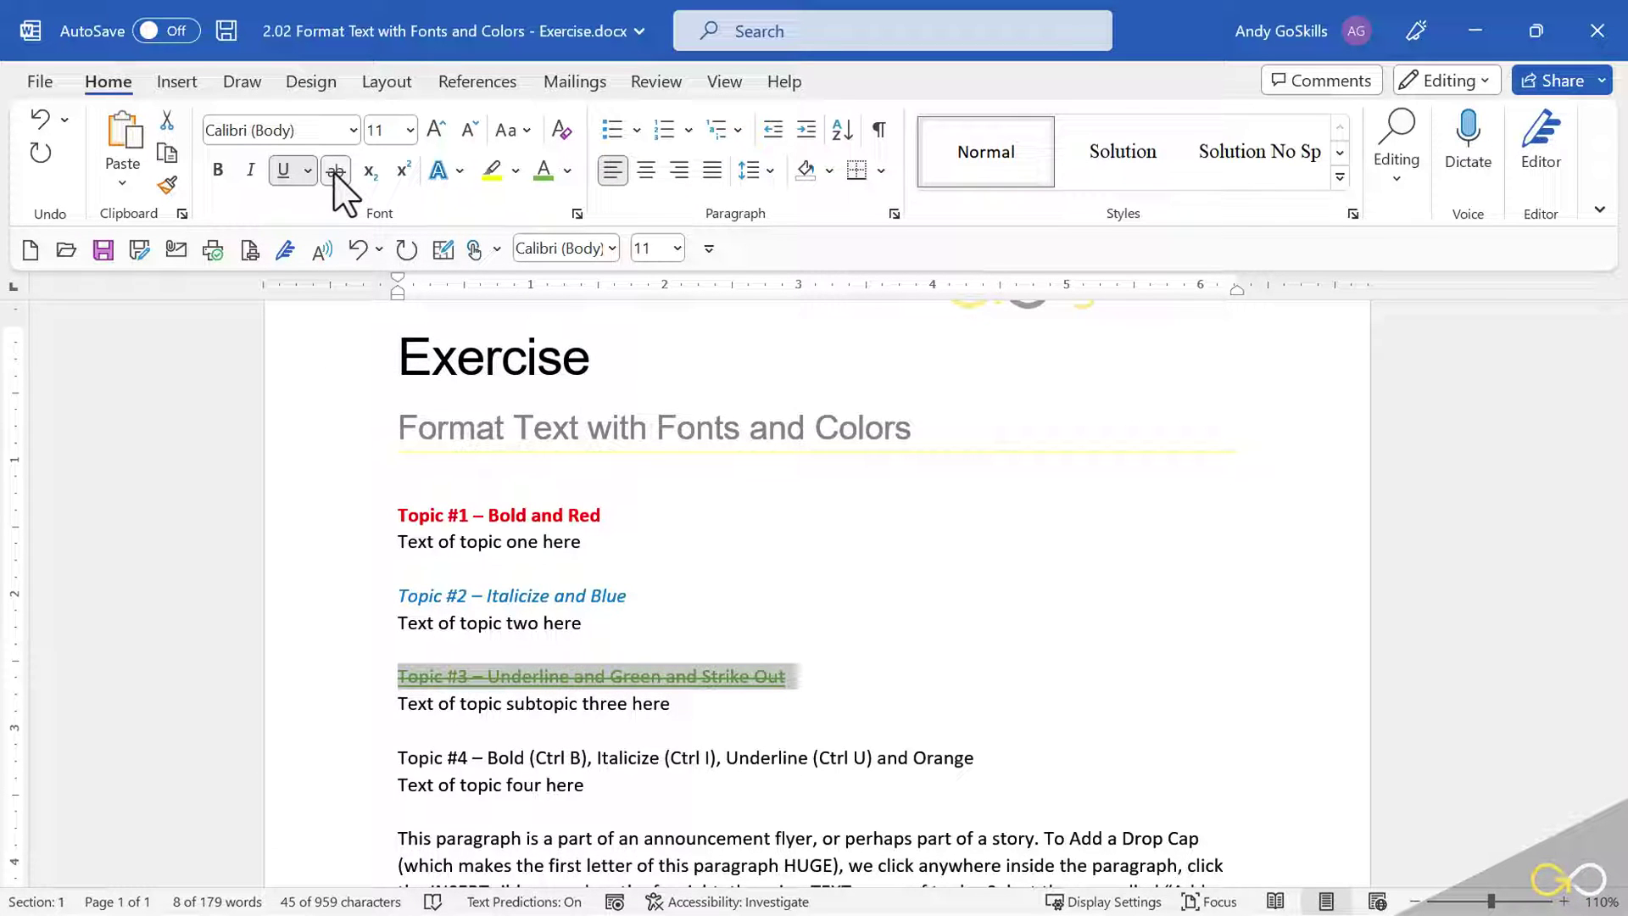
pyautogui.click(449, 760)
pyautogui.scroll(-2, 447, 767)
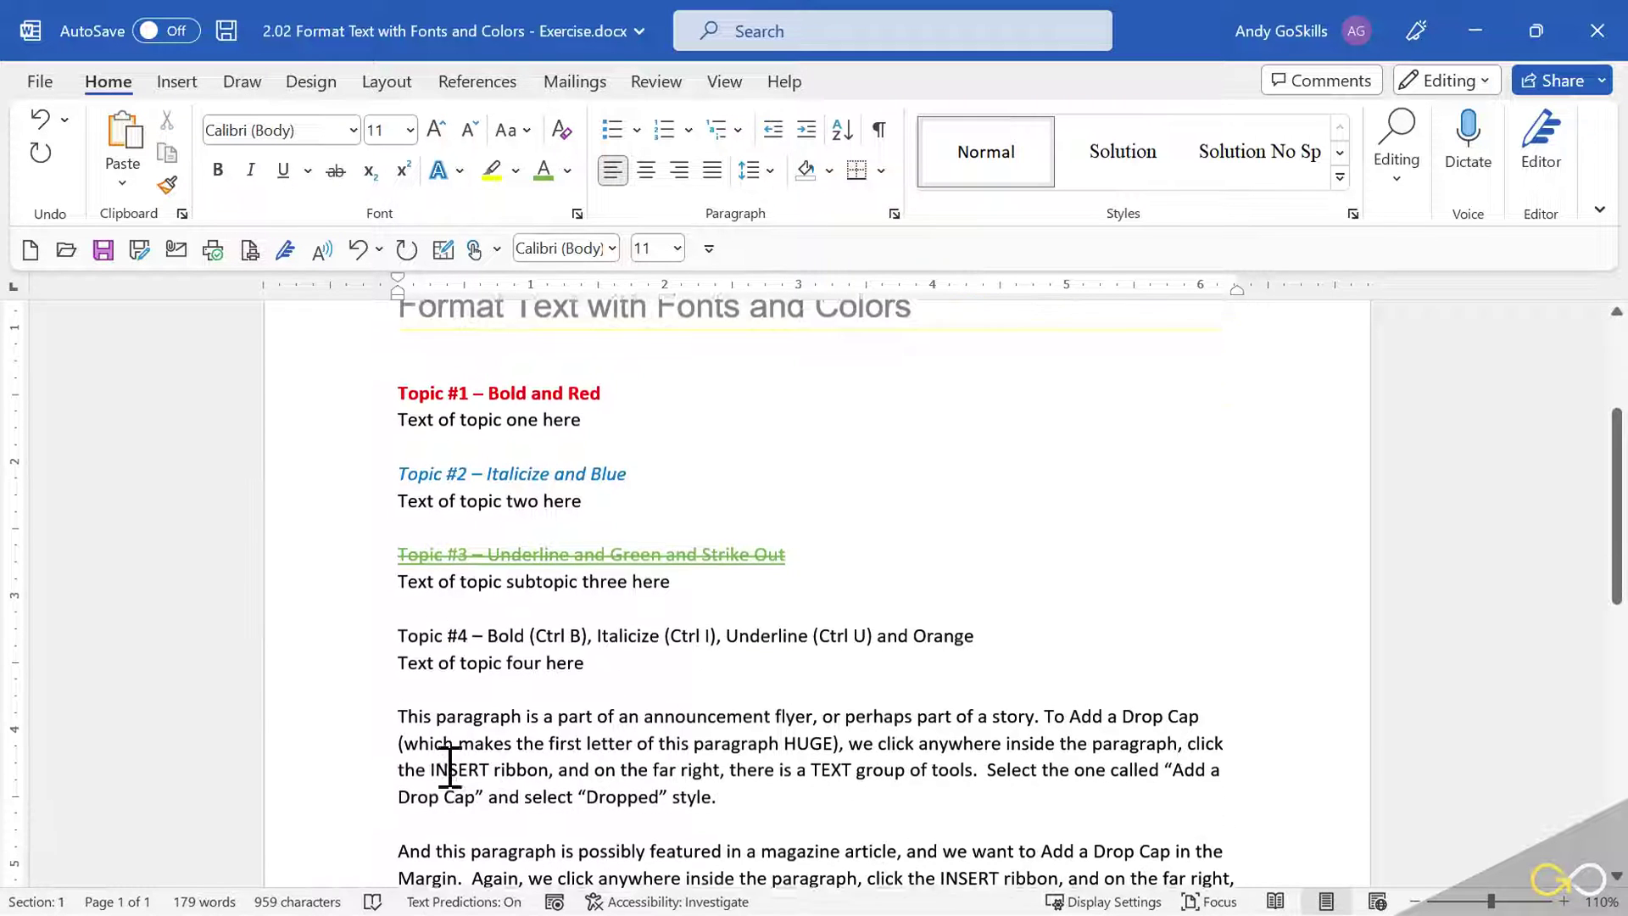
# Make the Topic #4 heading bold, underlined, italic and Orange.
pyautogui.click(356, 629)
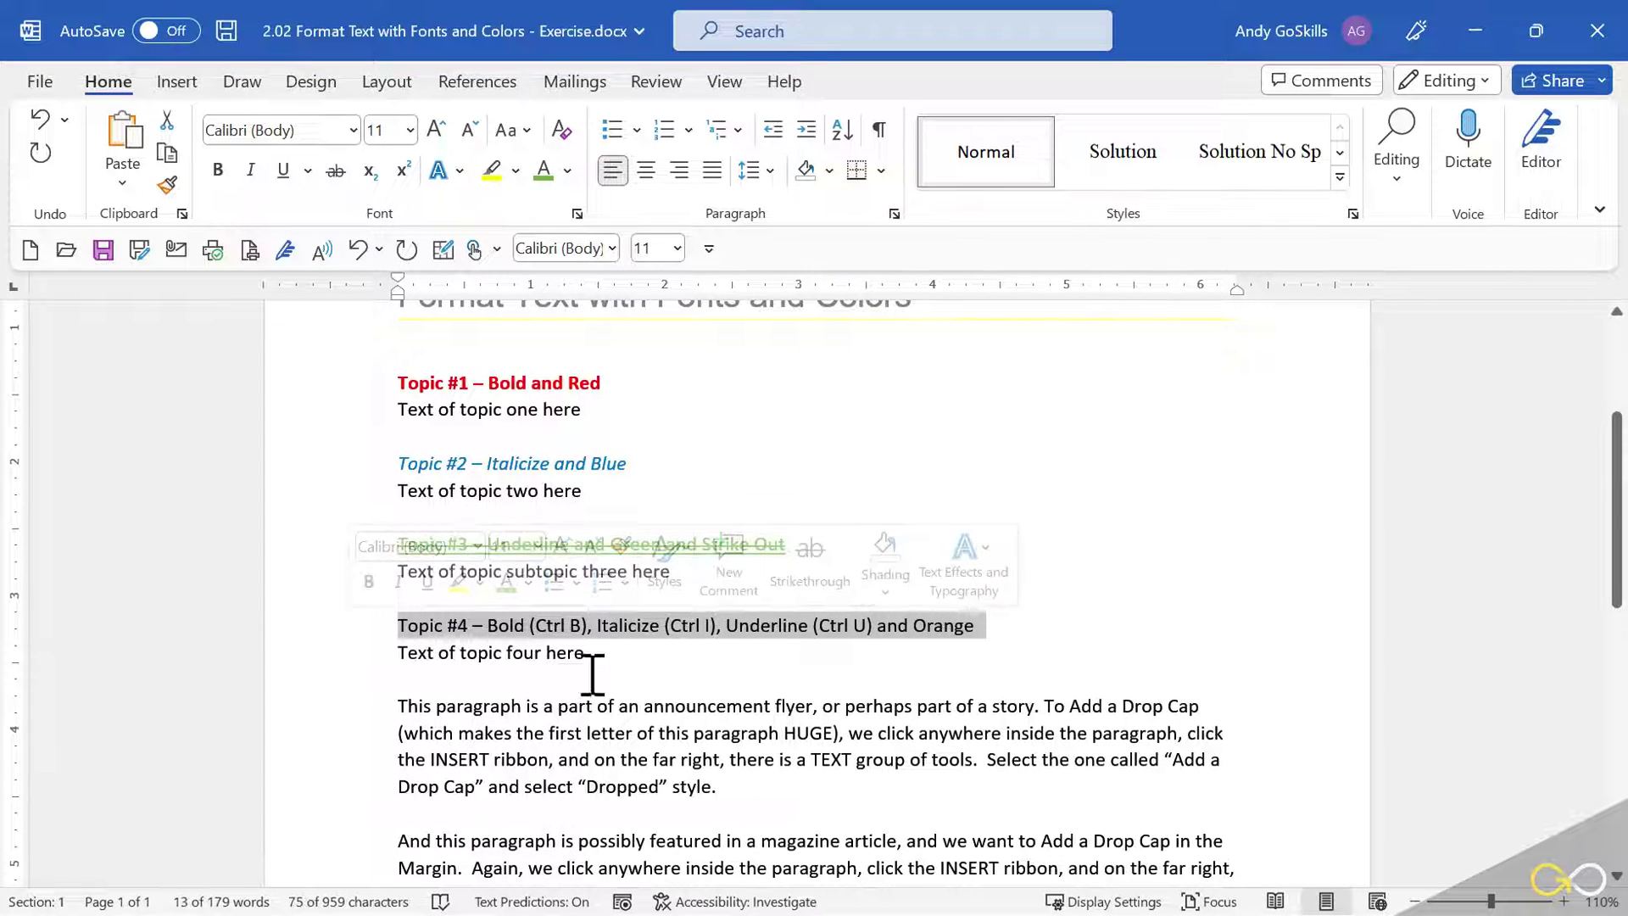
pyautogui.click(219, 170)
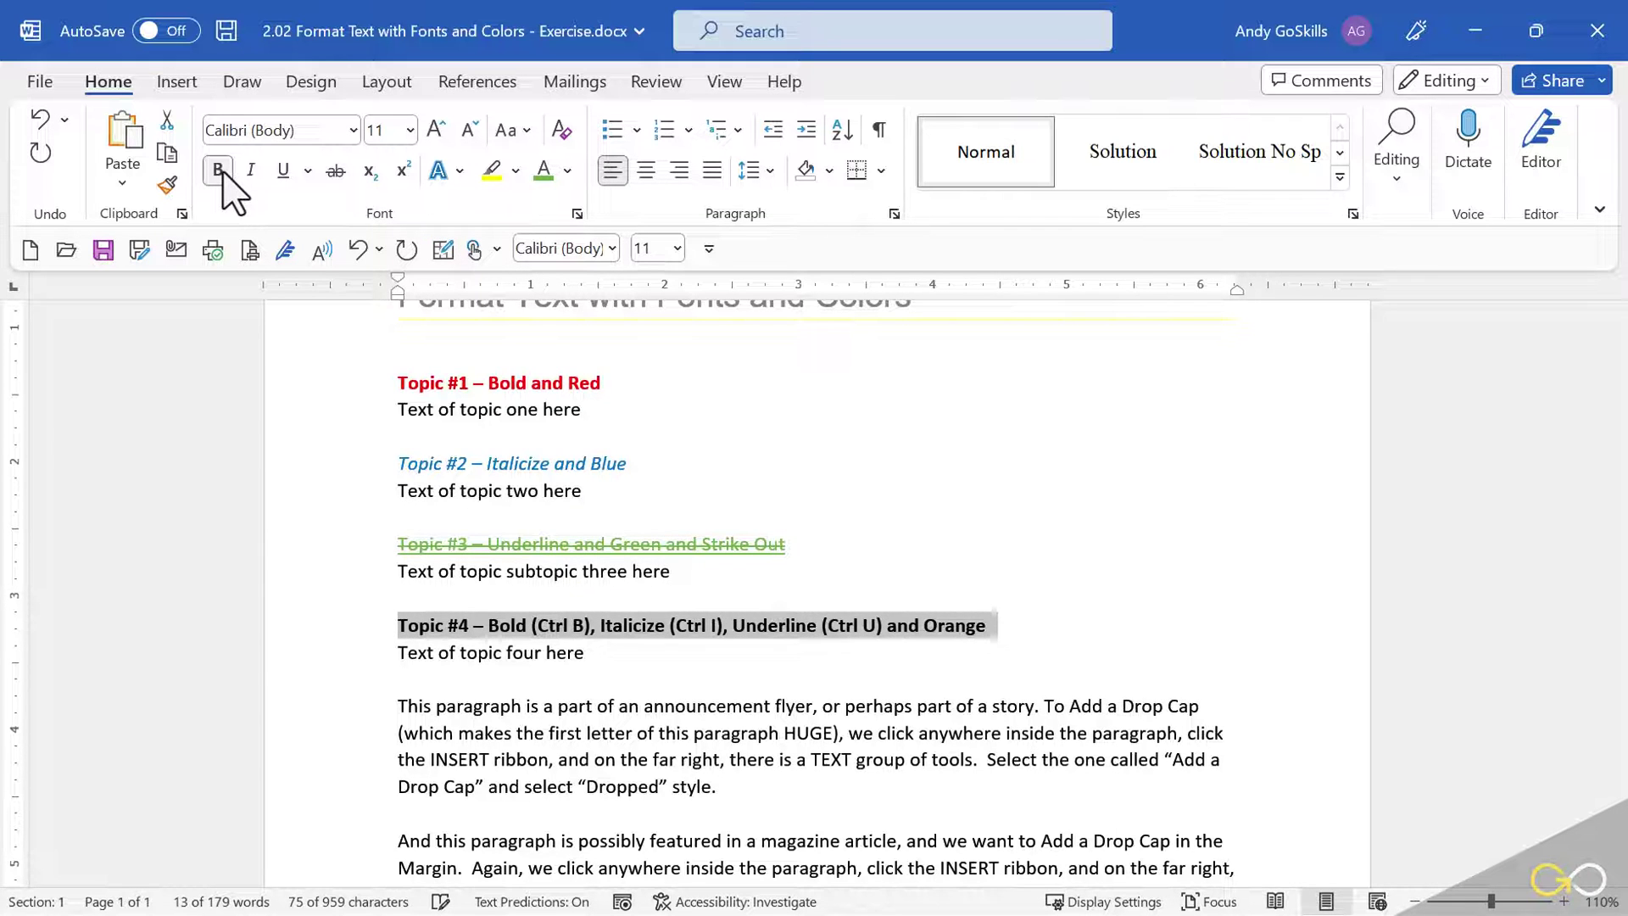
pyautogui.click(283, 172)
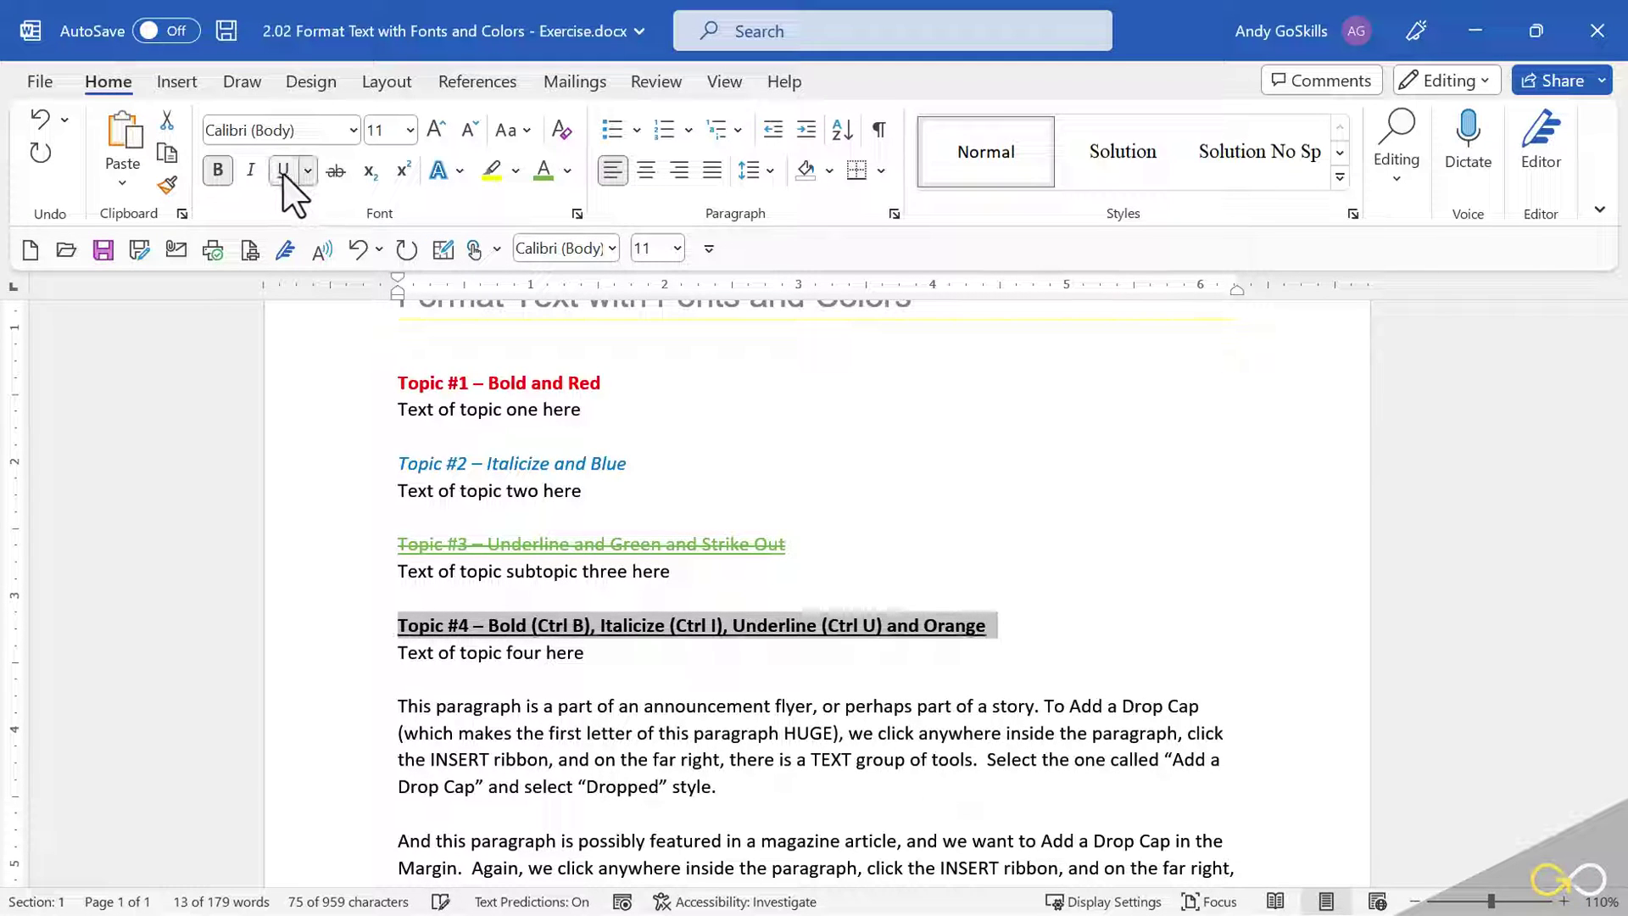
pyautogui.click(248, 172)
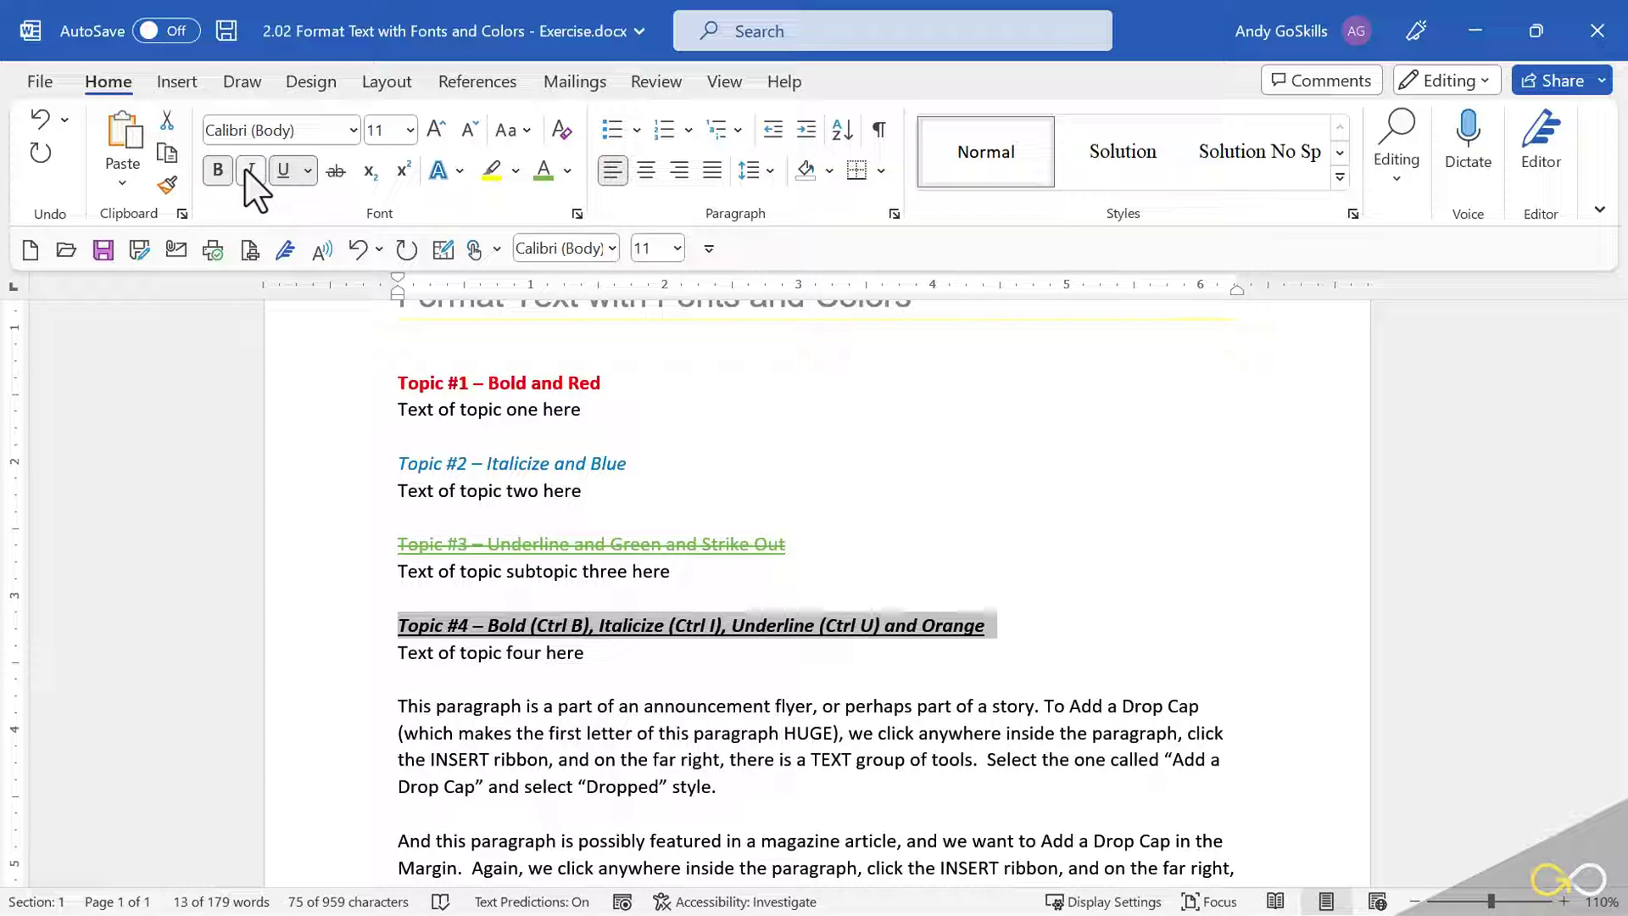
pyautogui.click(568, 171)
pyautogui.click(661, 295)
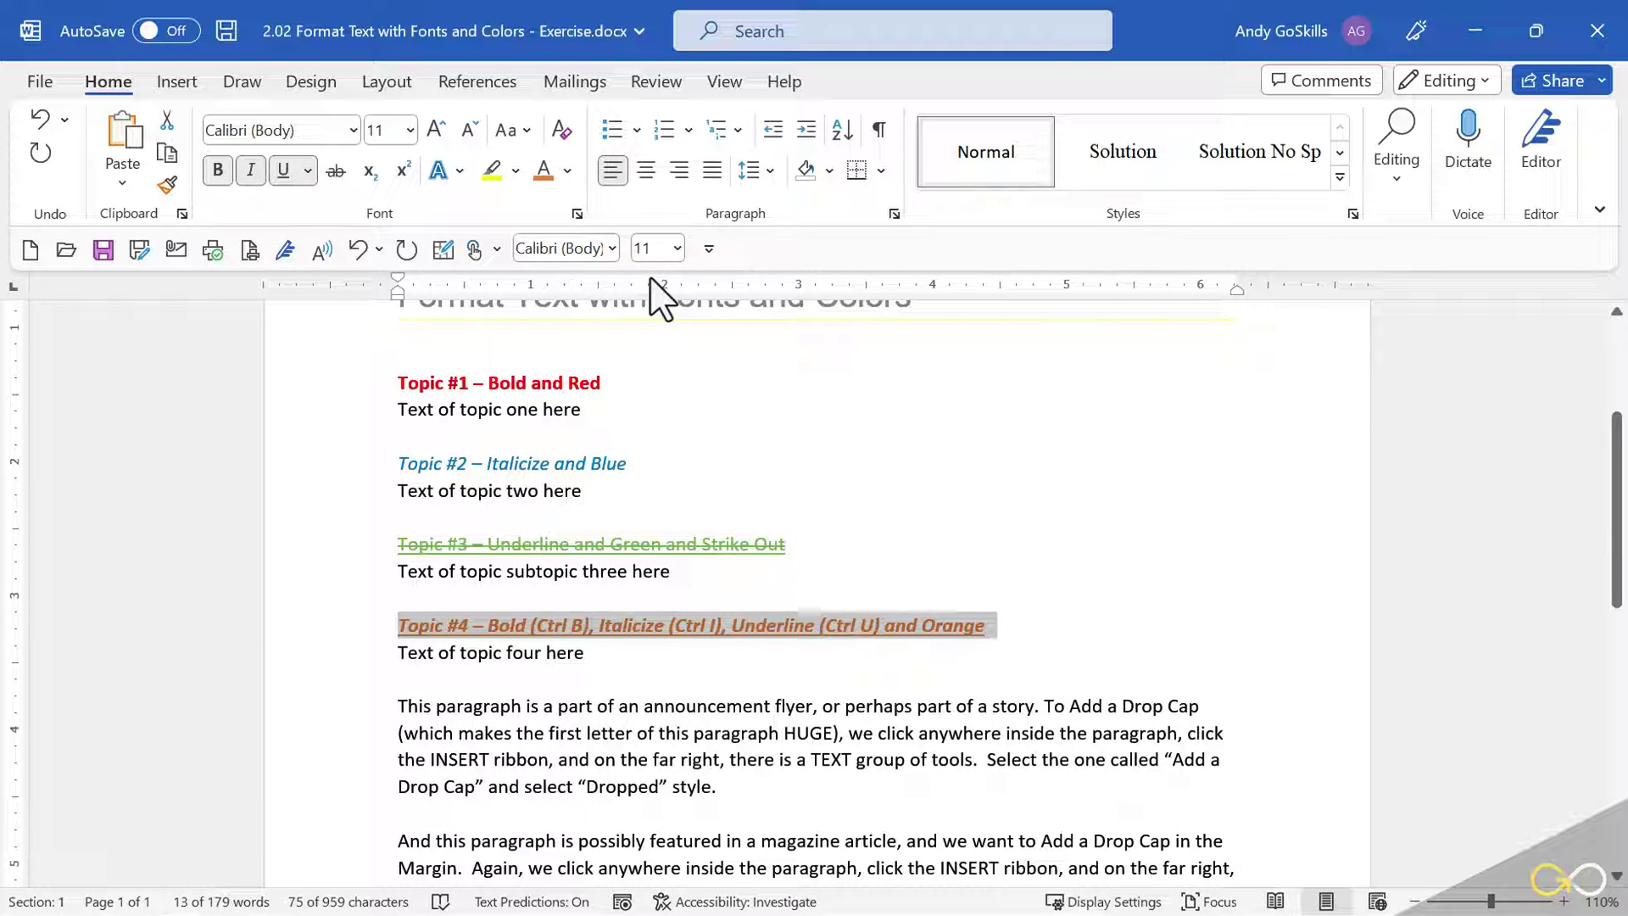
pyautogui.click(577, 215)
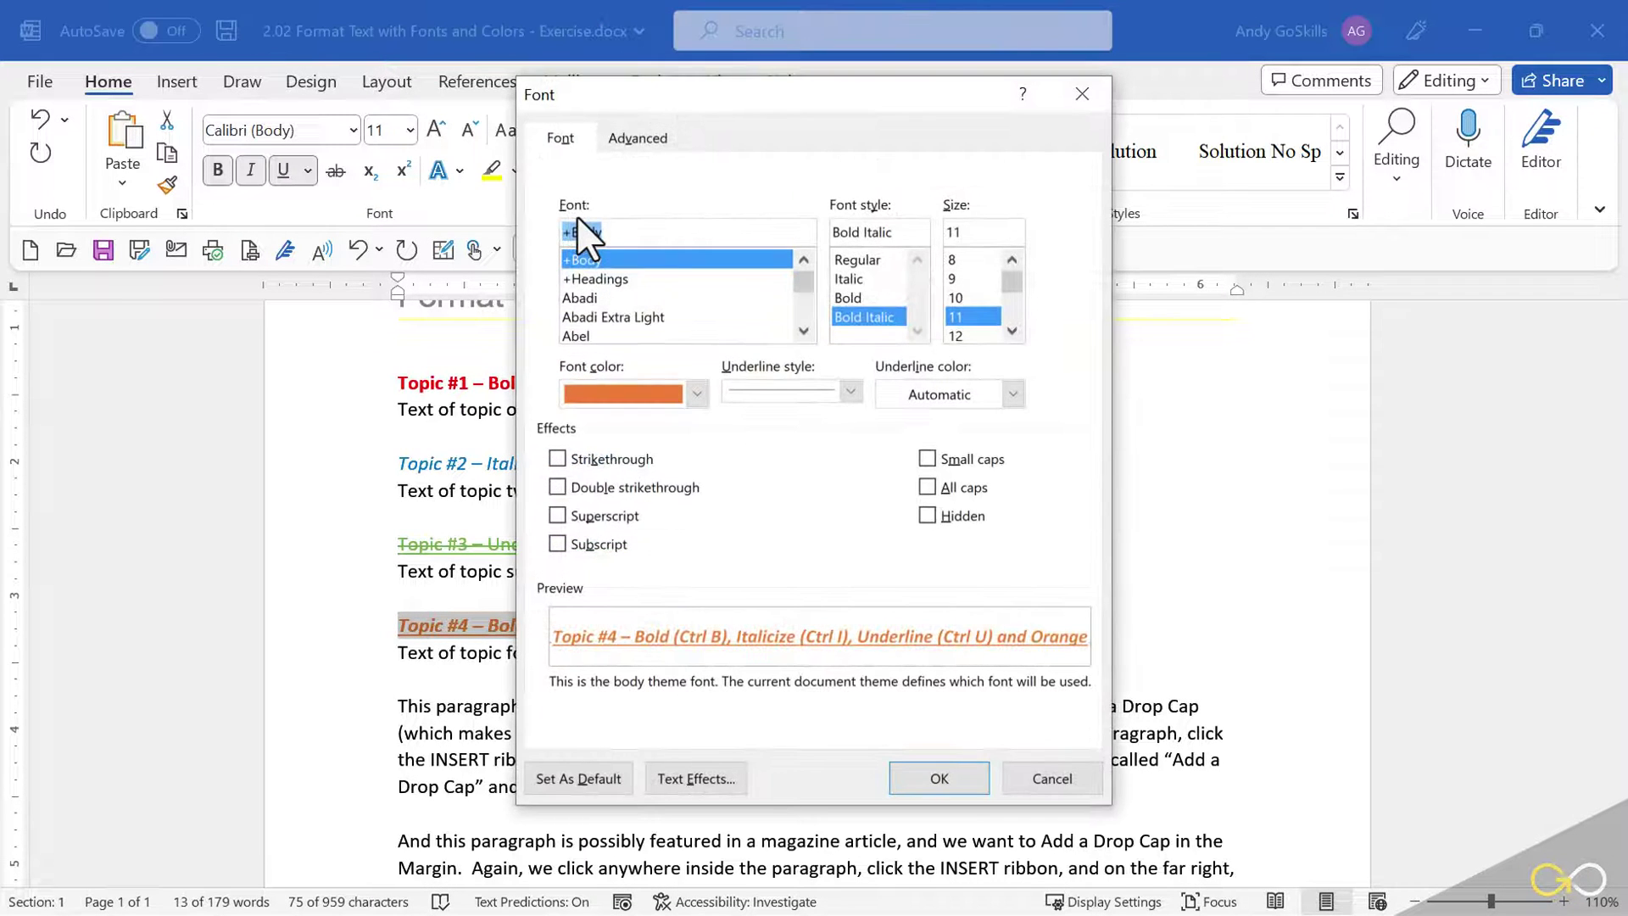
pyautogui.click(558, 459)
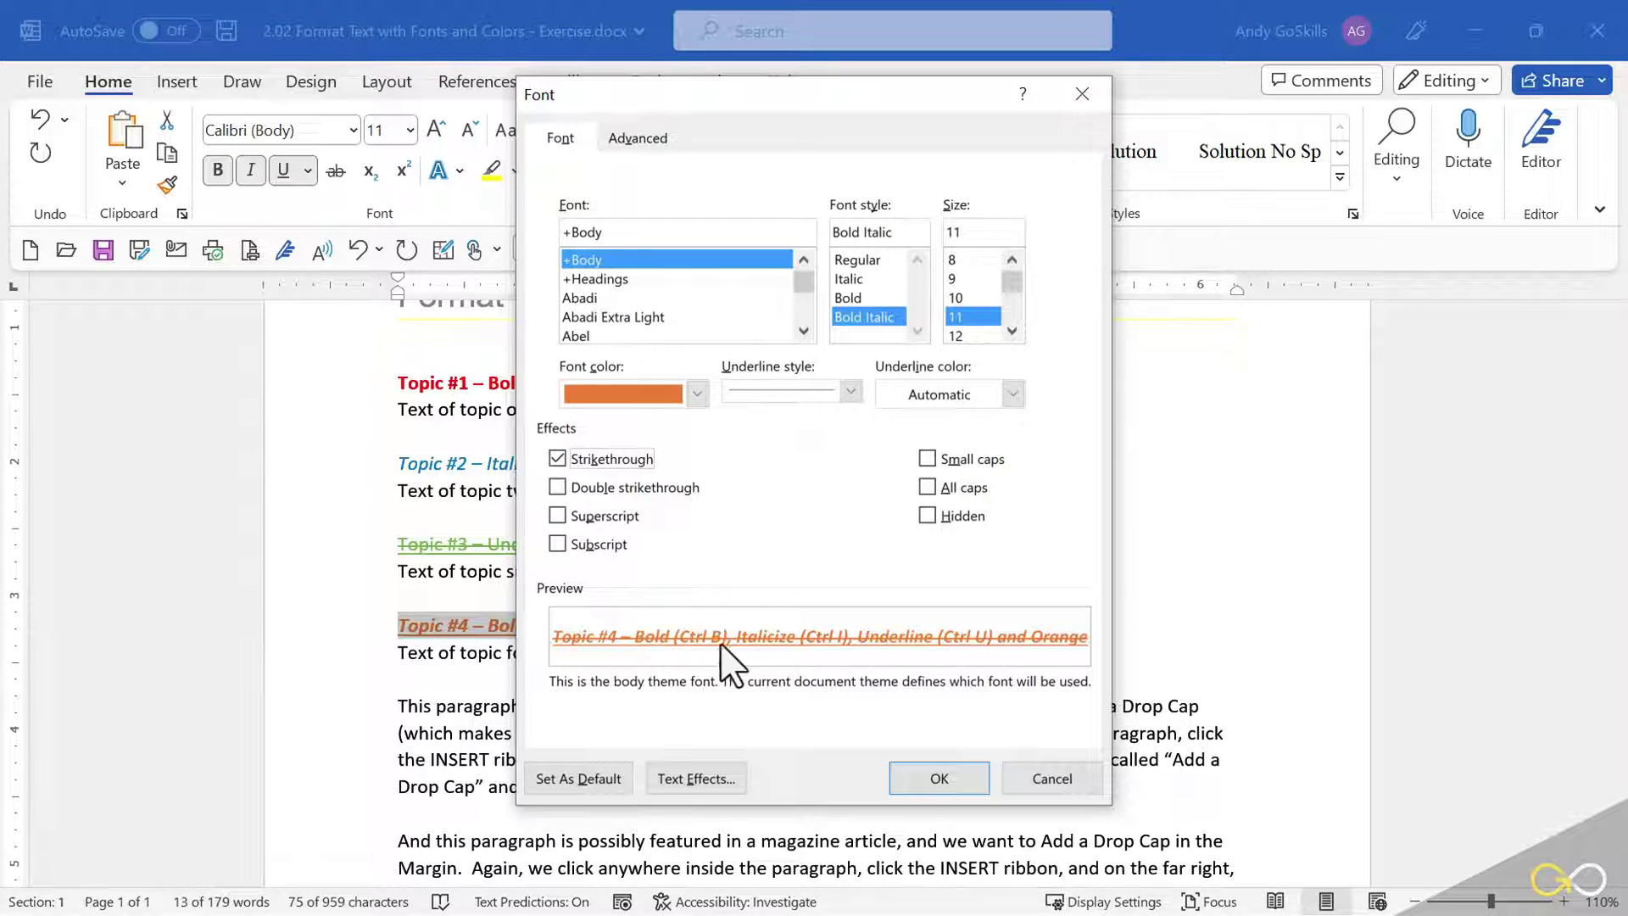
pyautogui.click(557, 458)
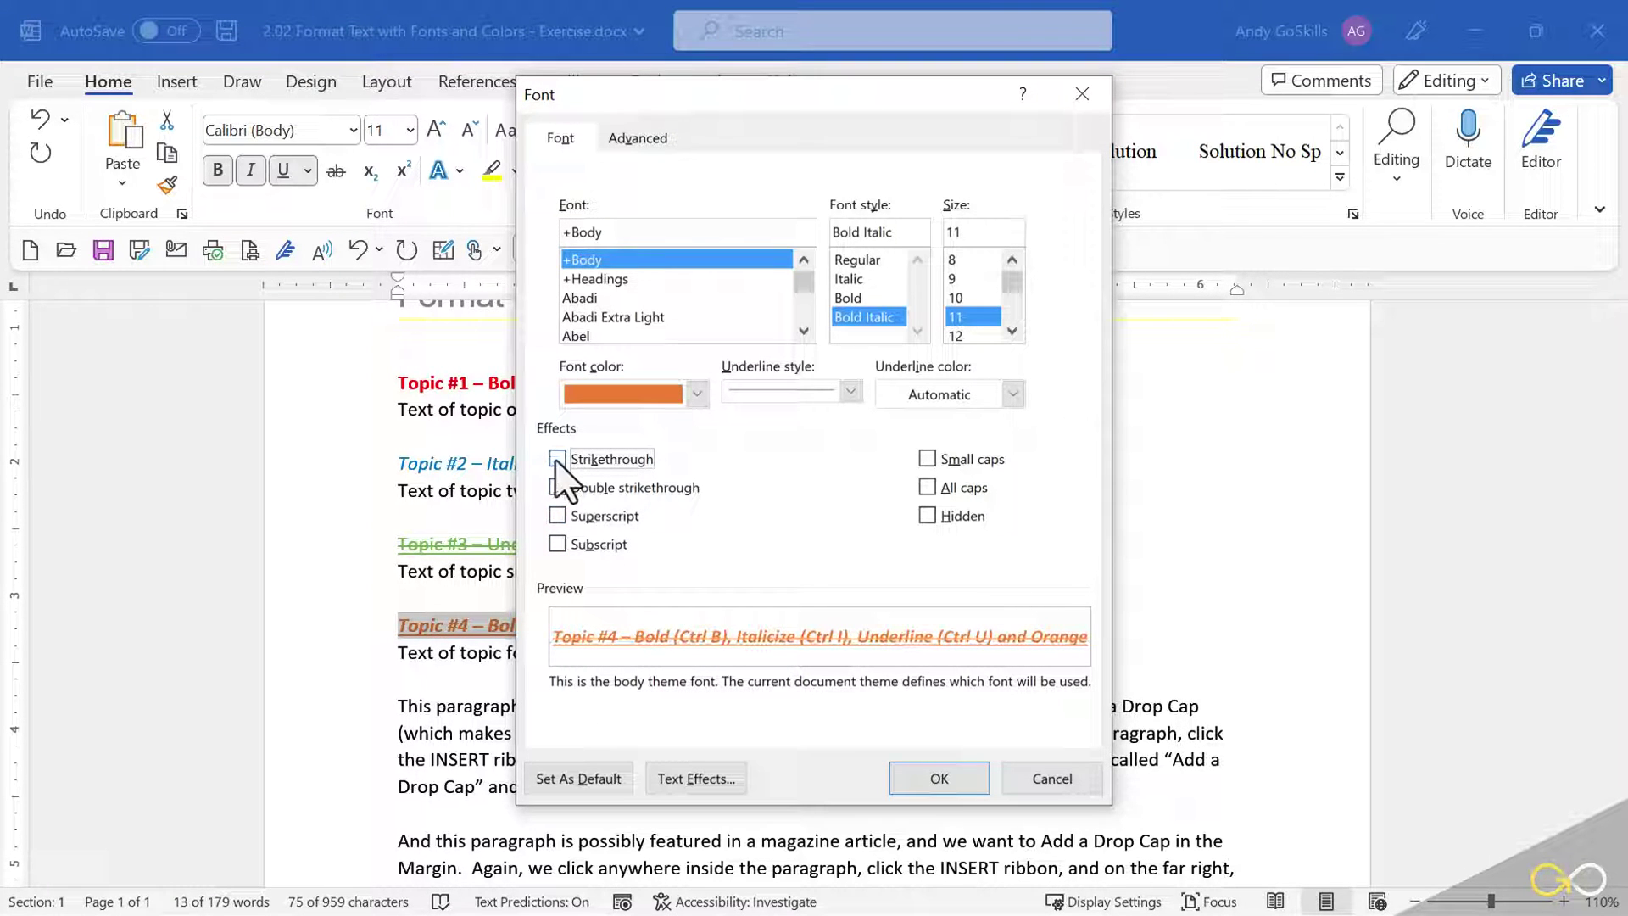
pyautogui.click(558, 488)
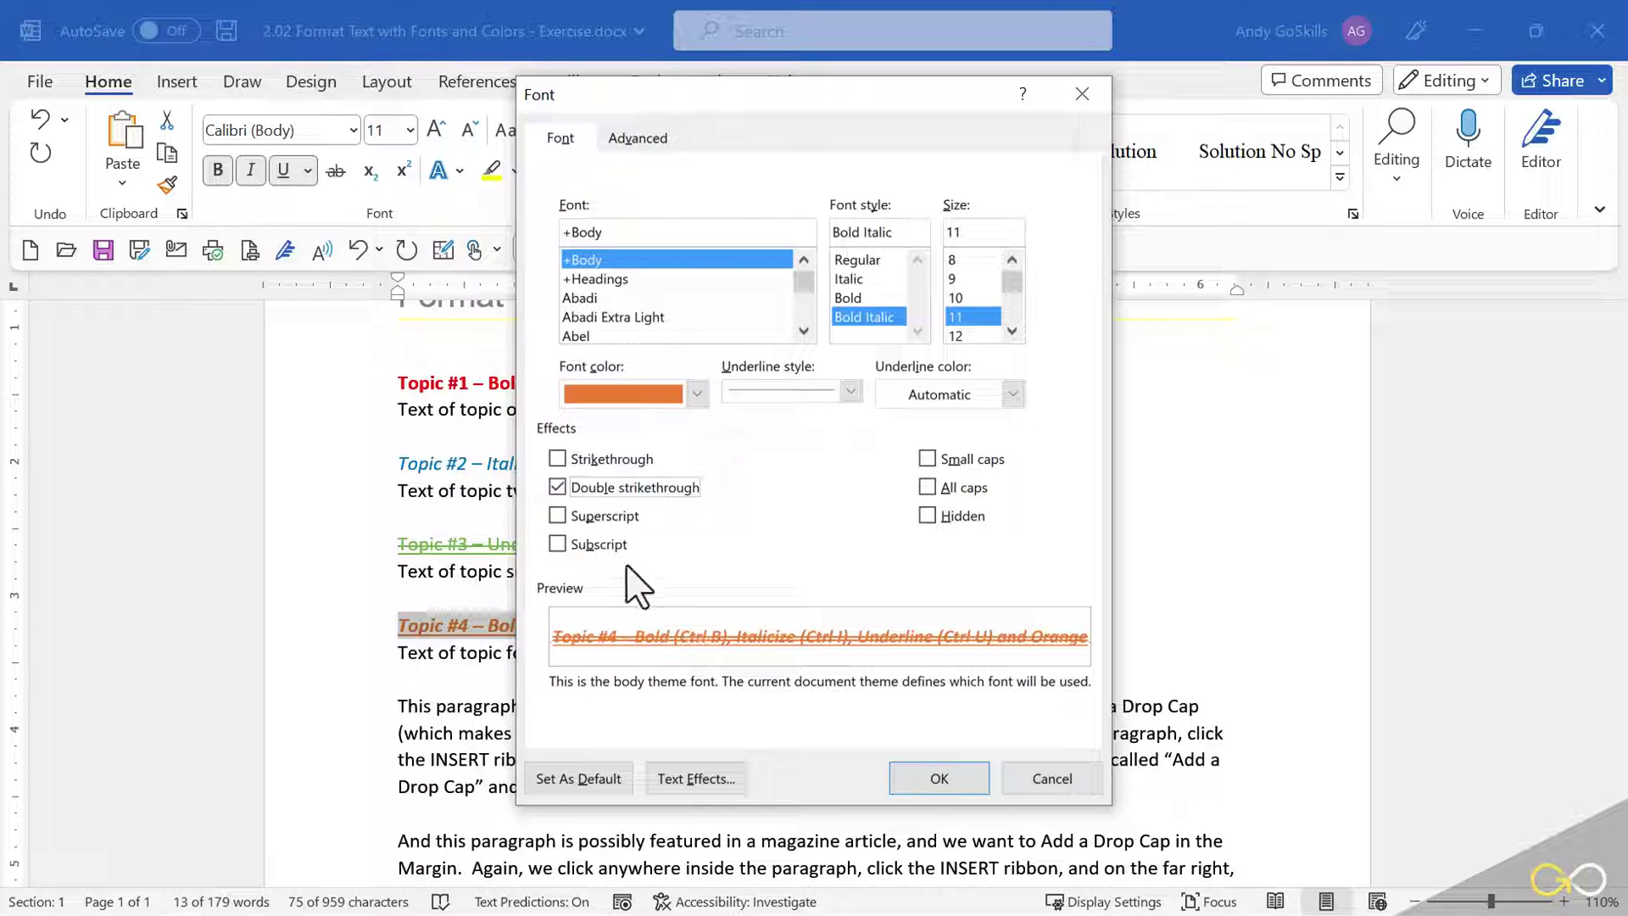
pyautogui.click(557, 487)
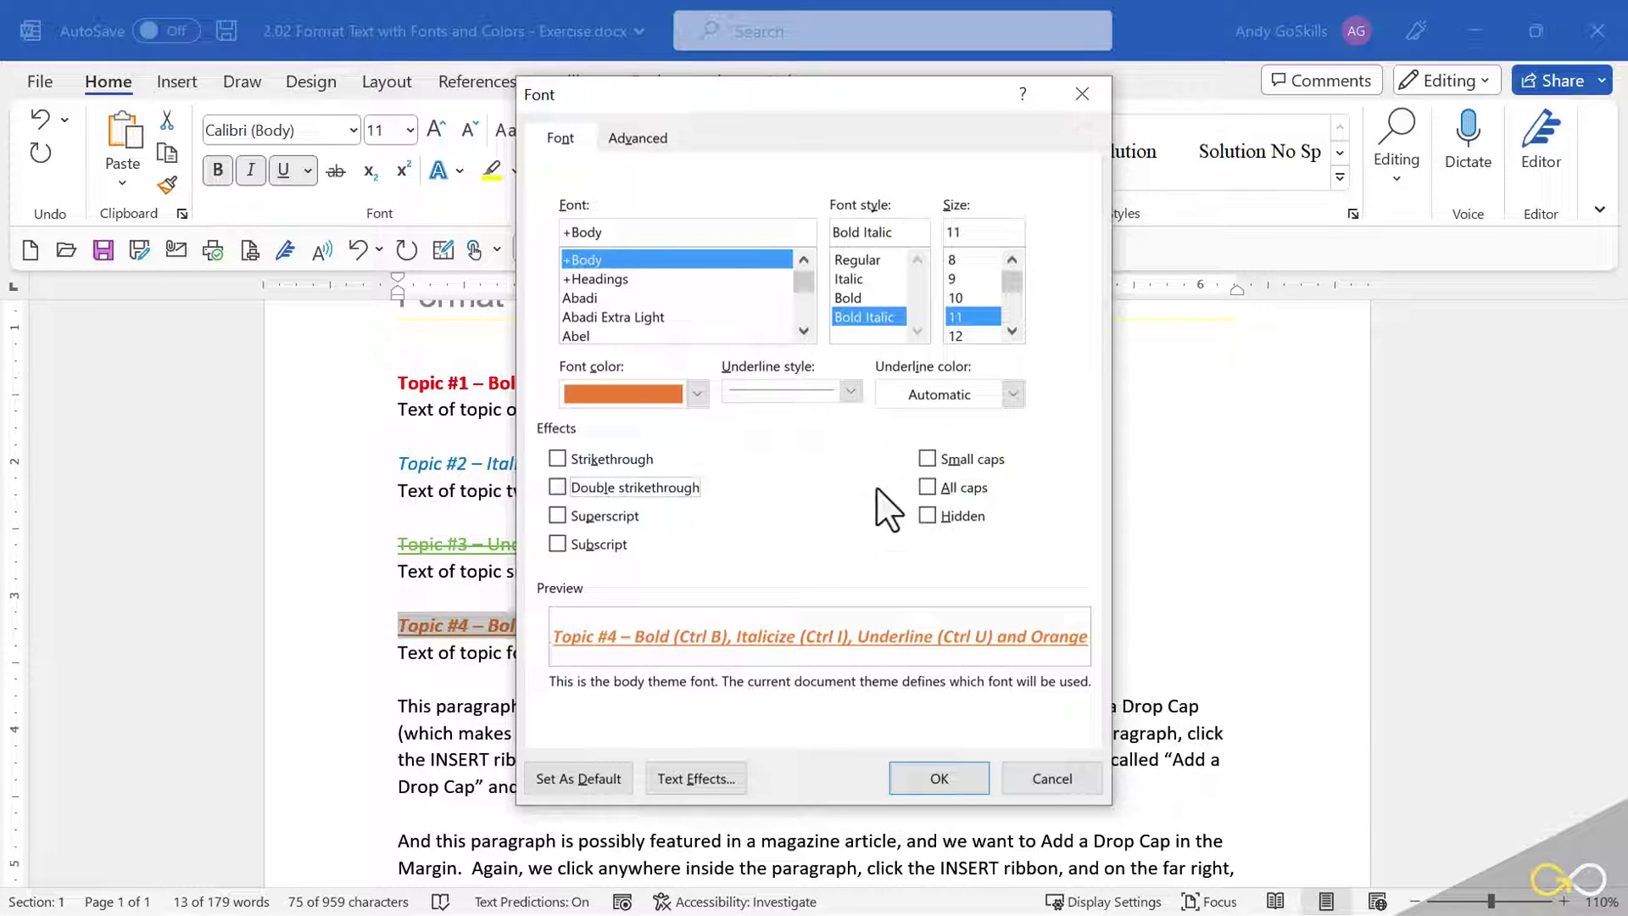
pyautogui.click(926, 459)
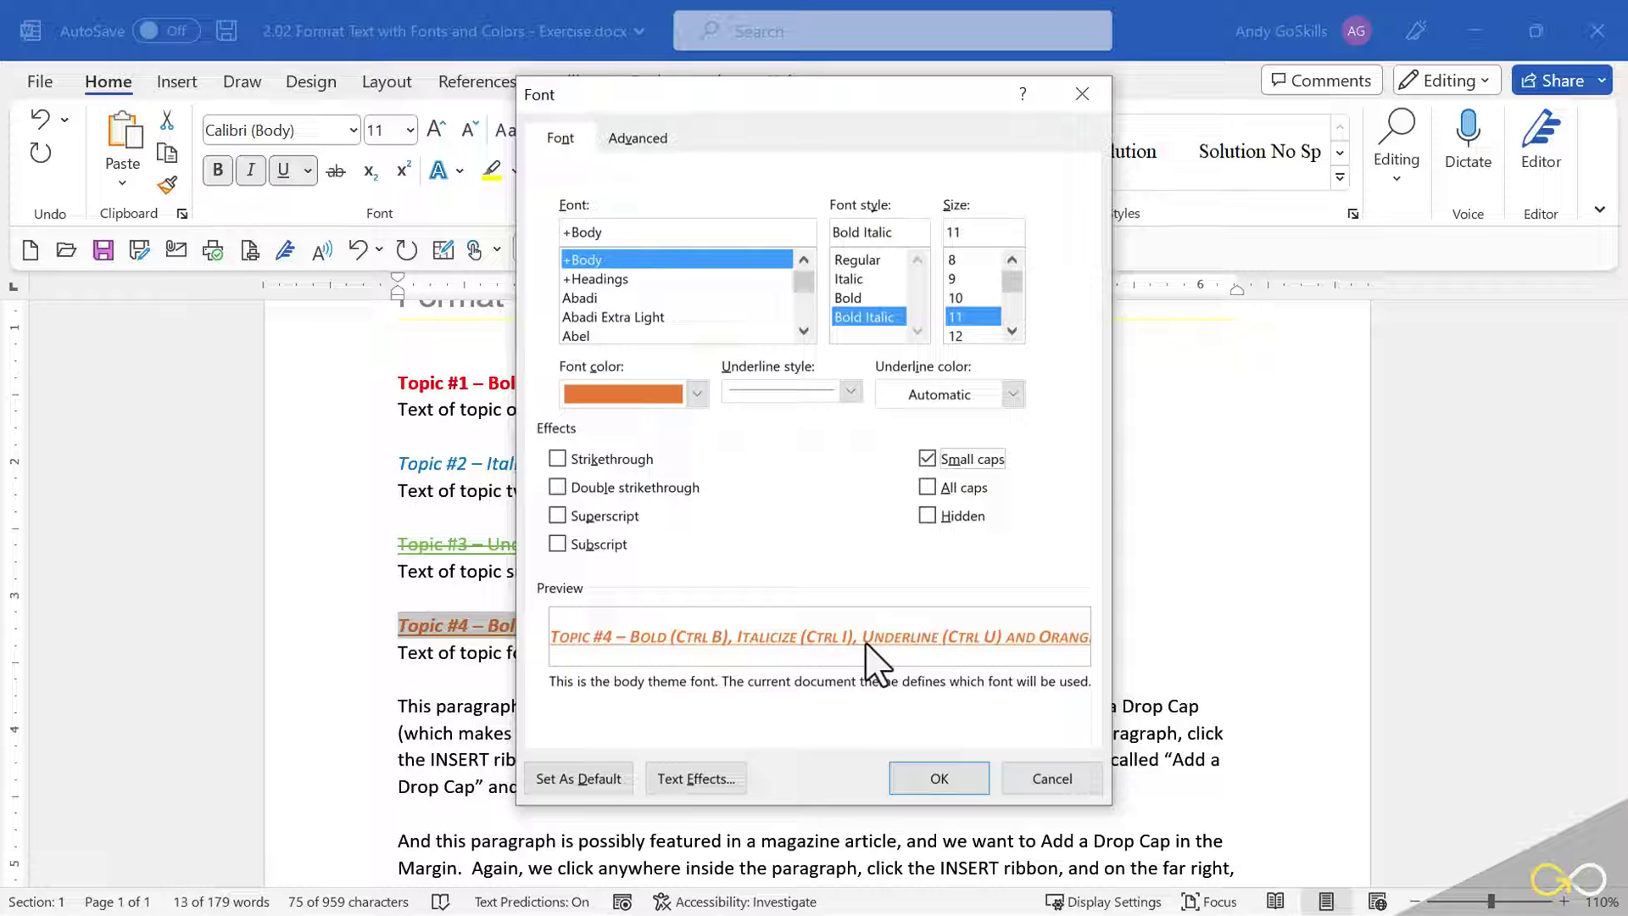
pyautogui.click(927, 459)
pyautogui.click(927, 487)
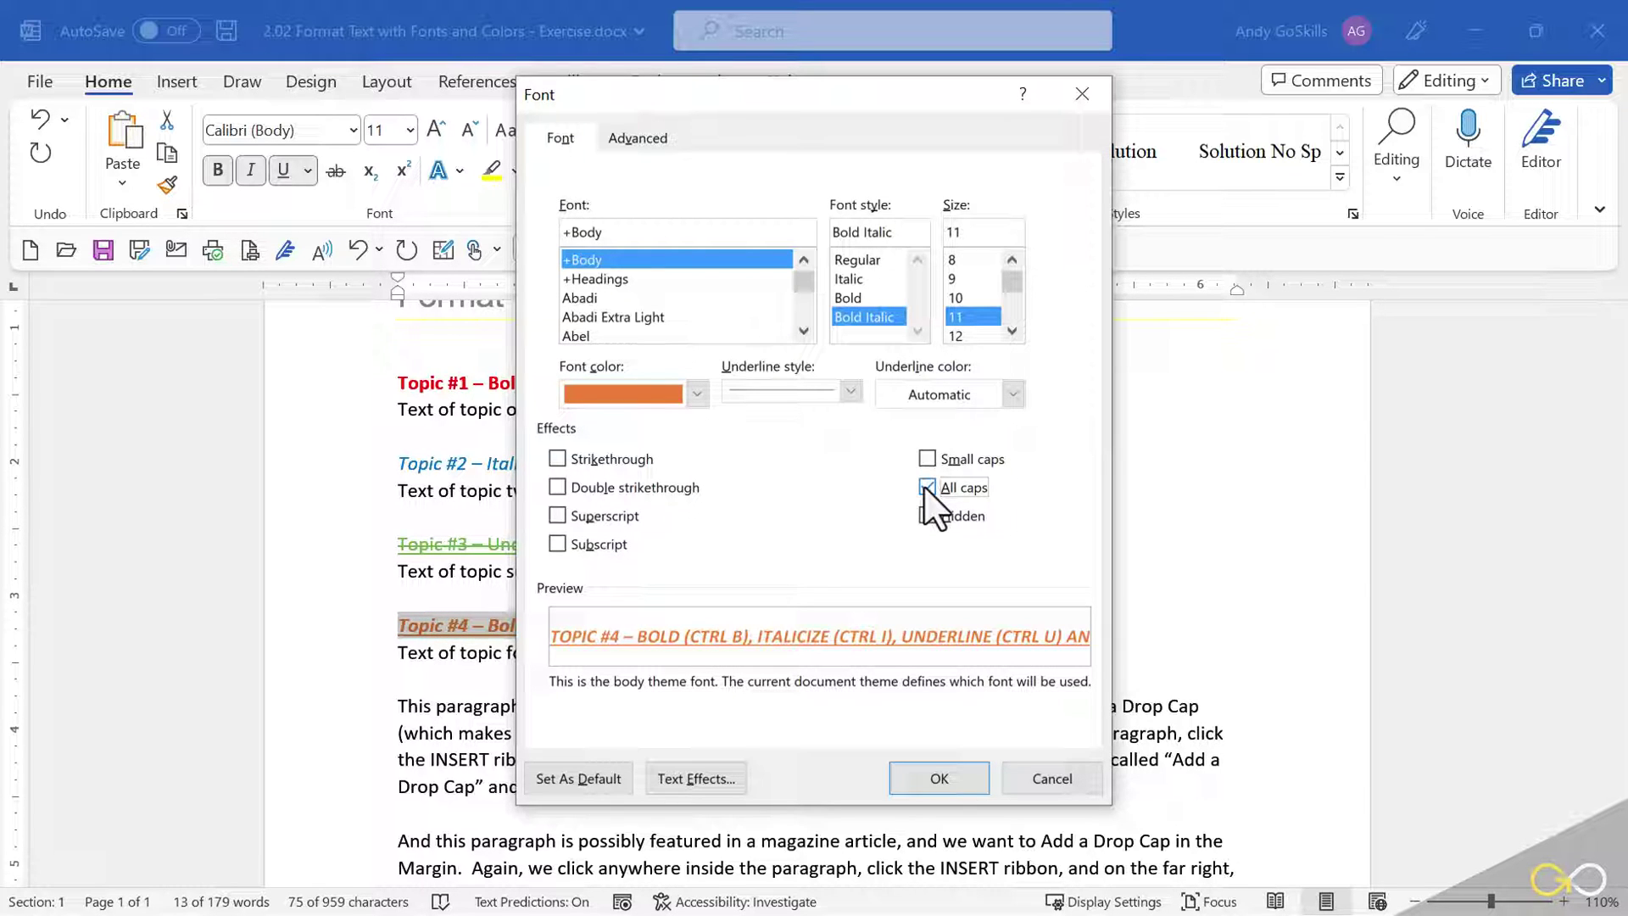
pyautogui.click(927, 488)
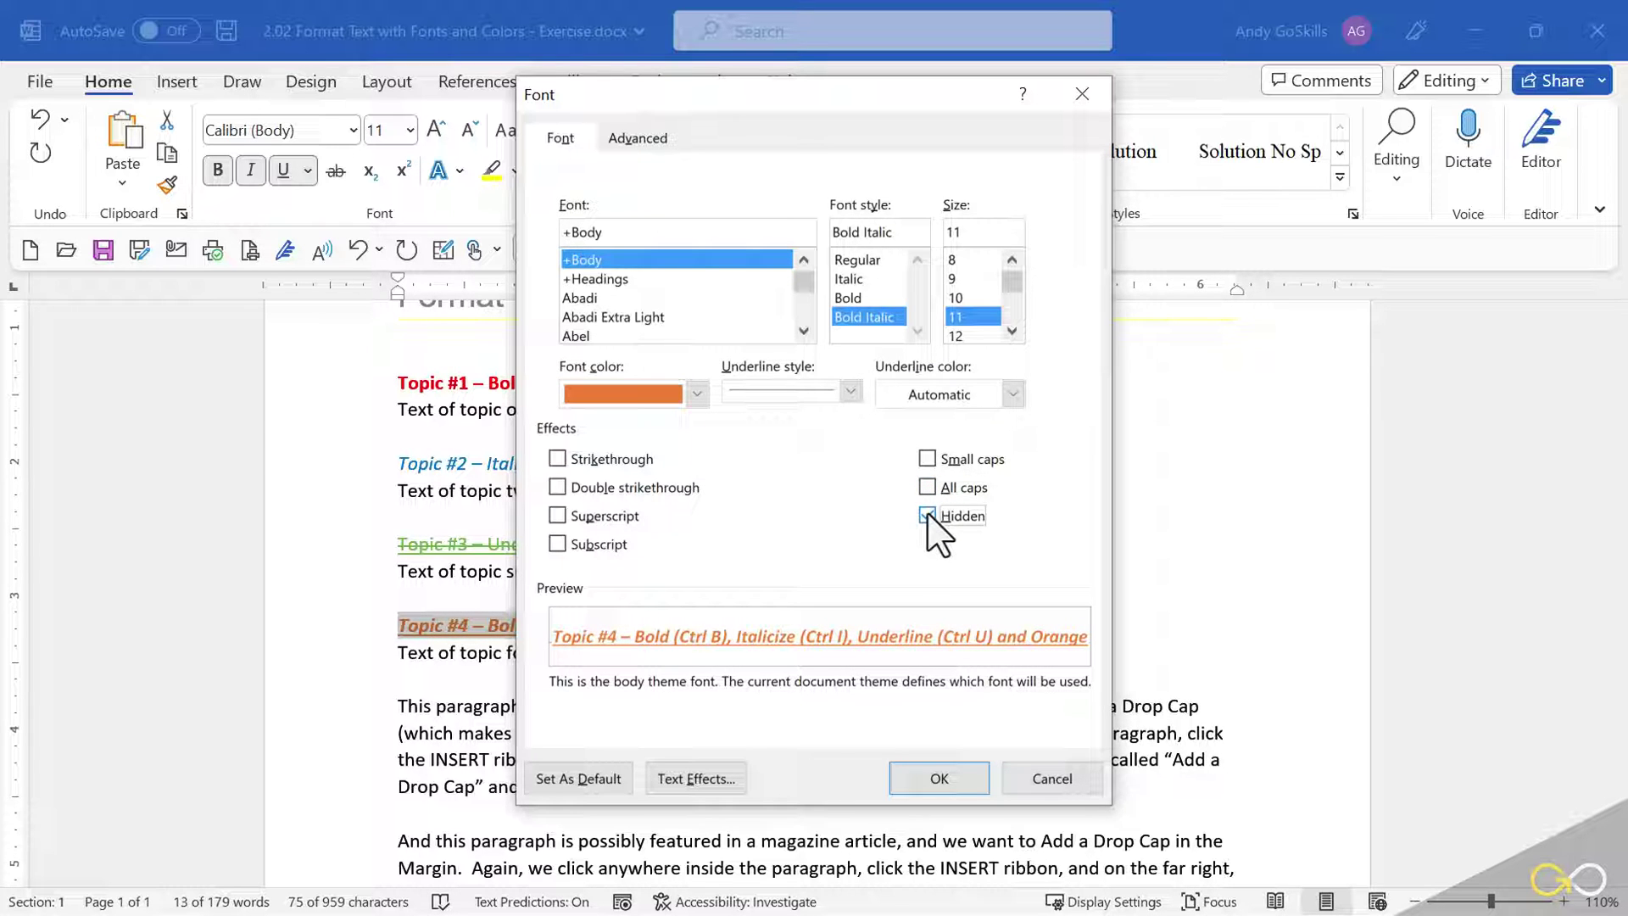
pyautogui.click(927, 515)
pyautogui.click(909, 782)
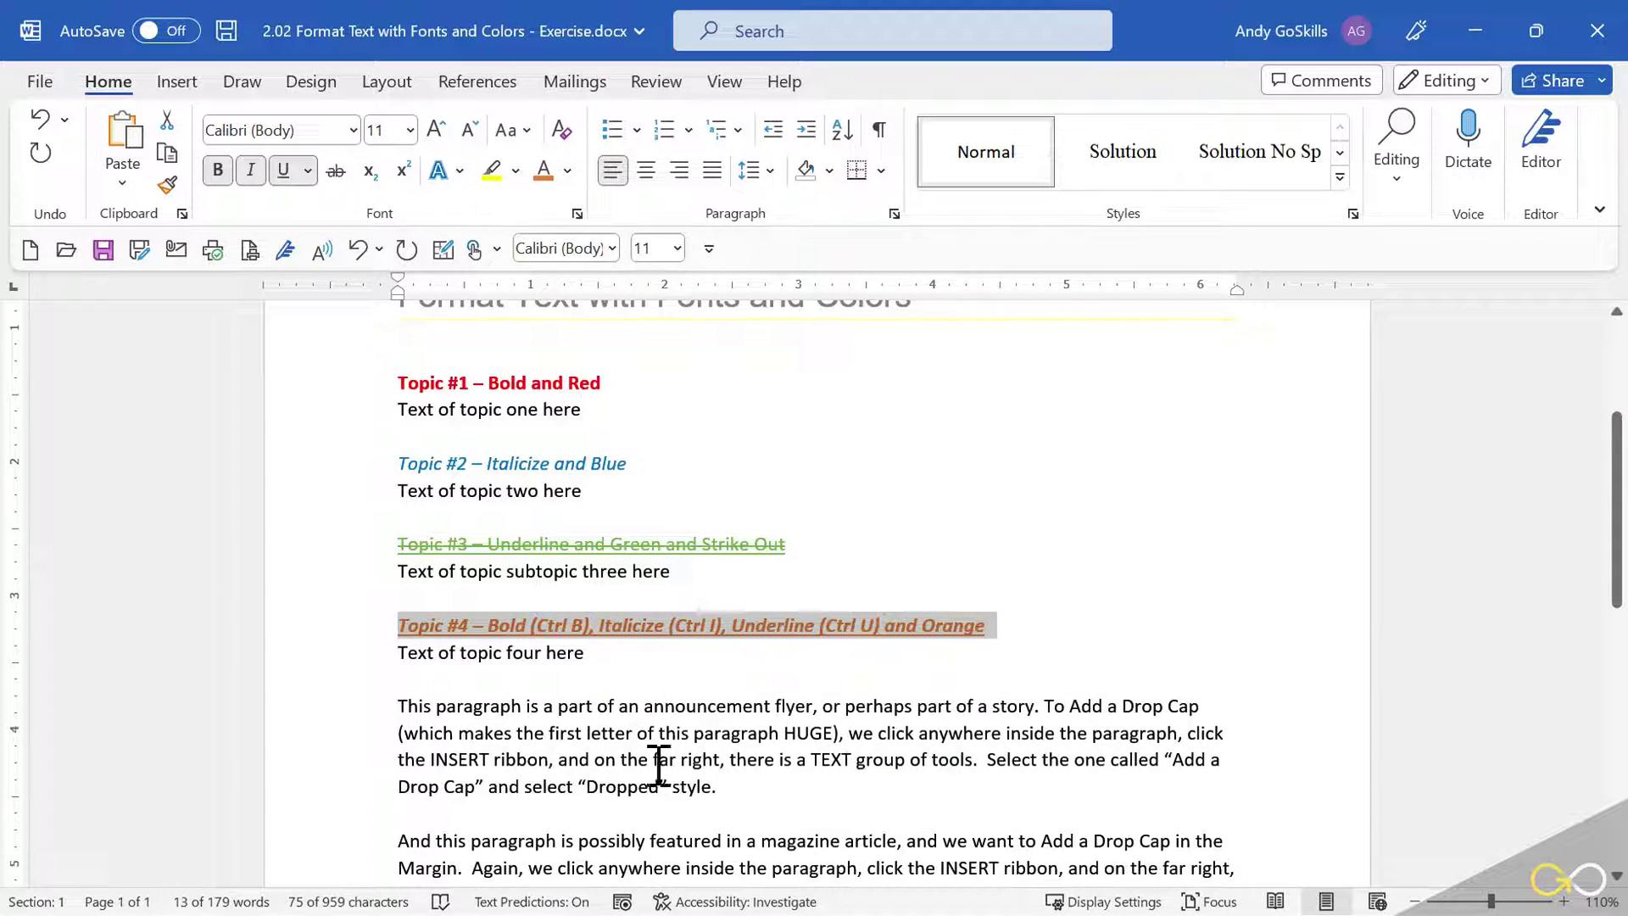
pyautogui.scroll(-3, 496, 733)
pyautogui.click(431, 483)
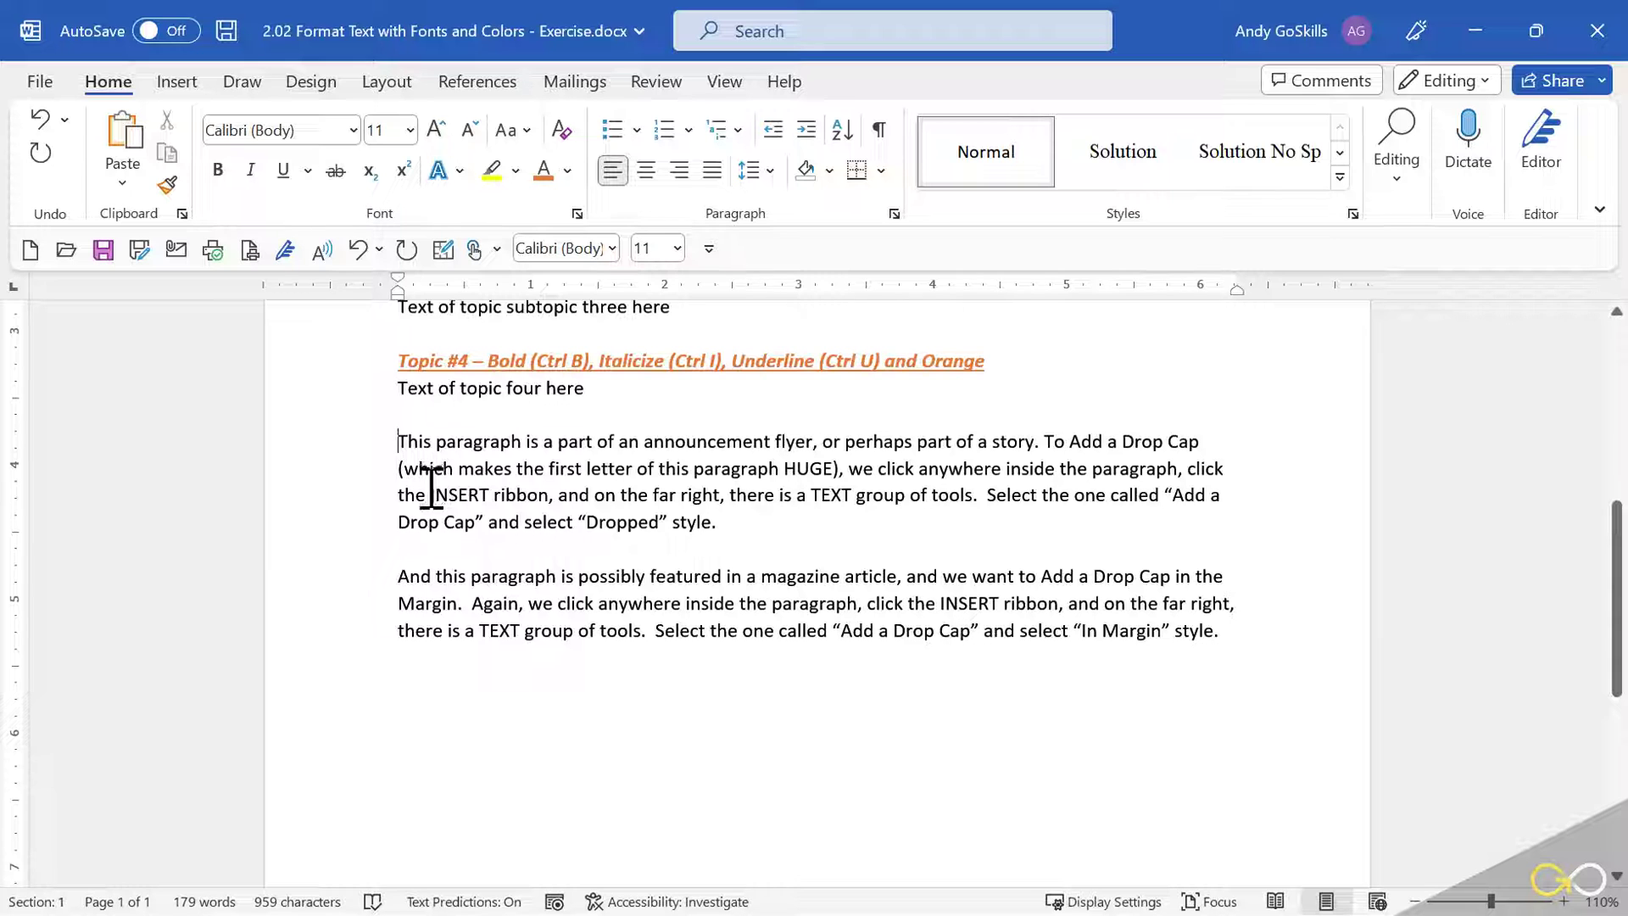
pyautogui.click(373, 365)
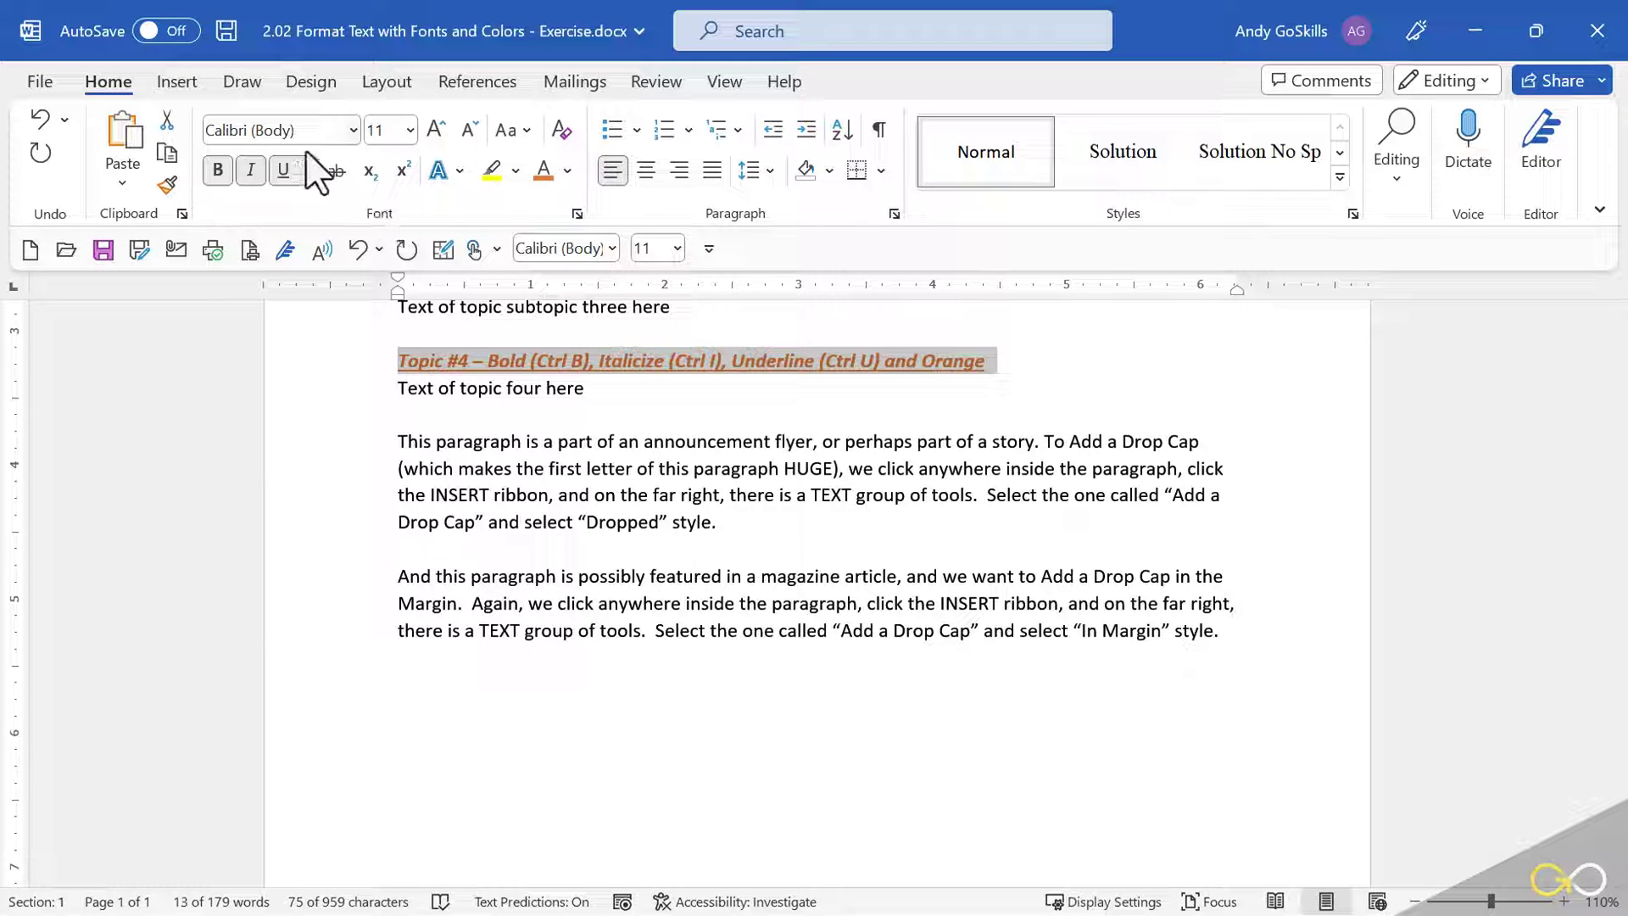
pyautogui.click(577, 214)
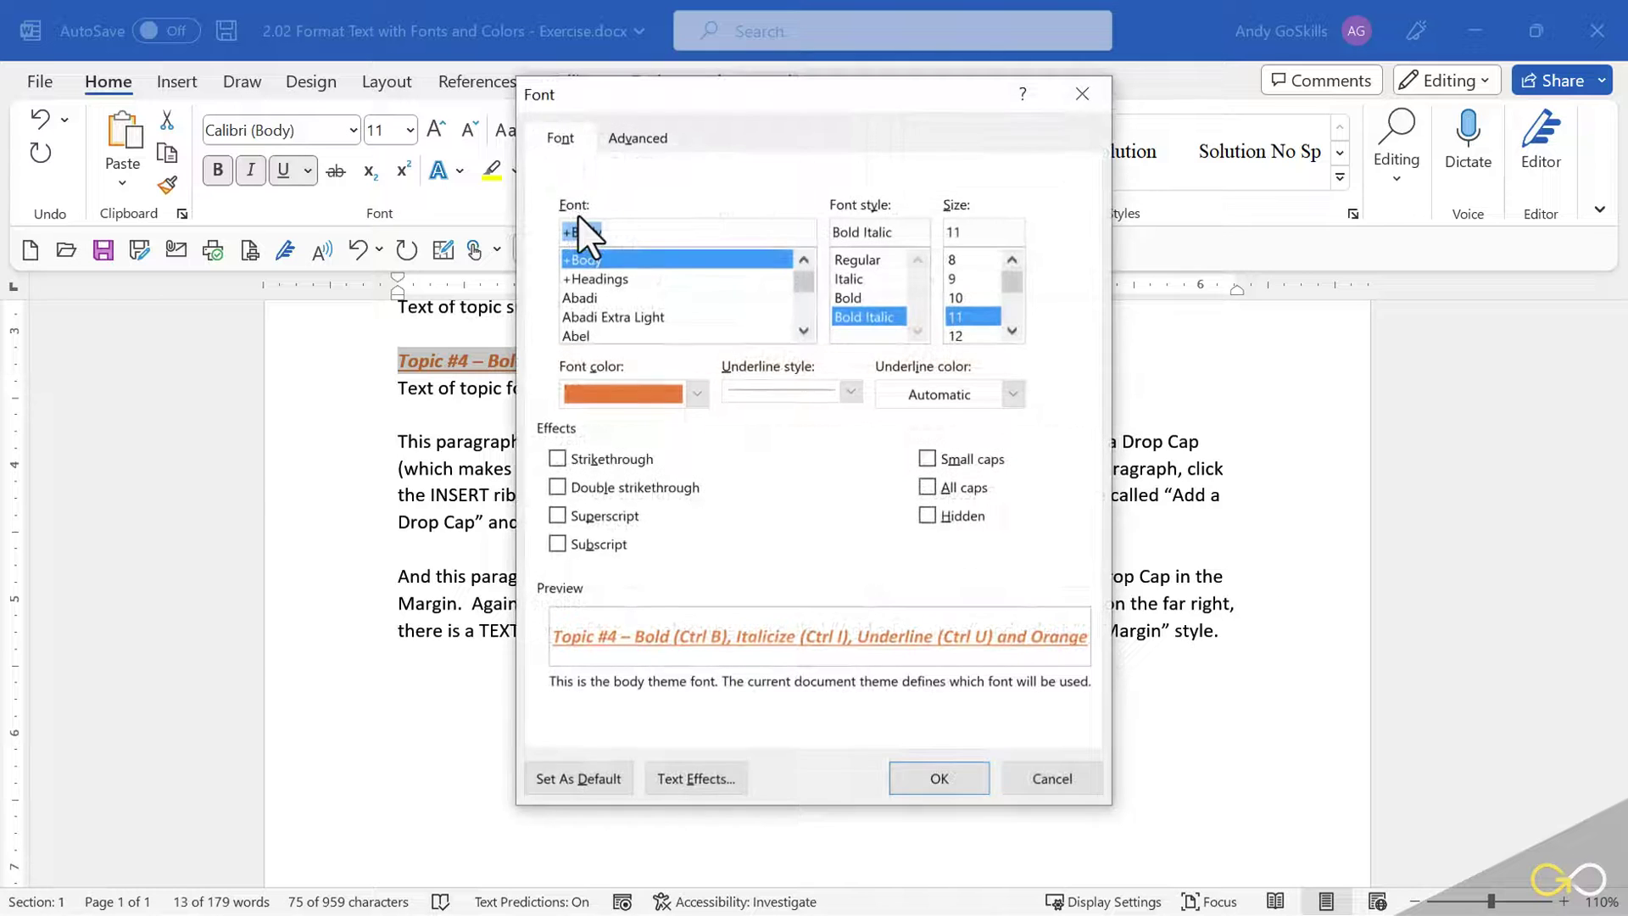
pyautogui.click(1052, 778)
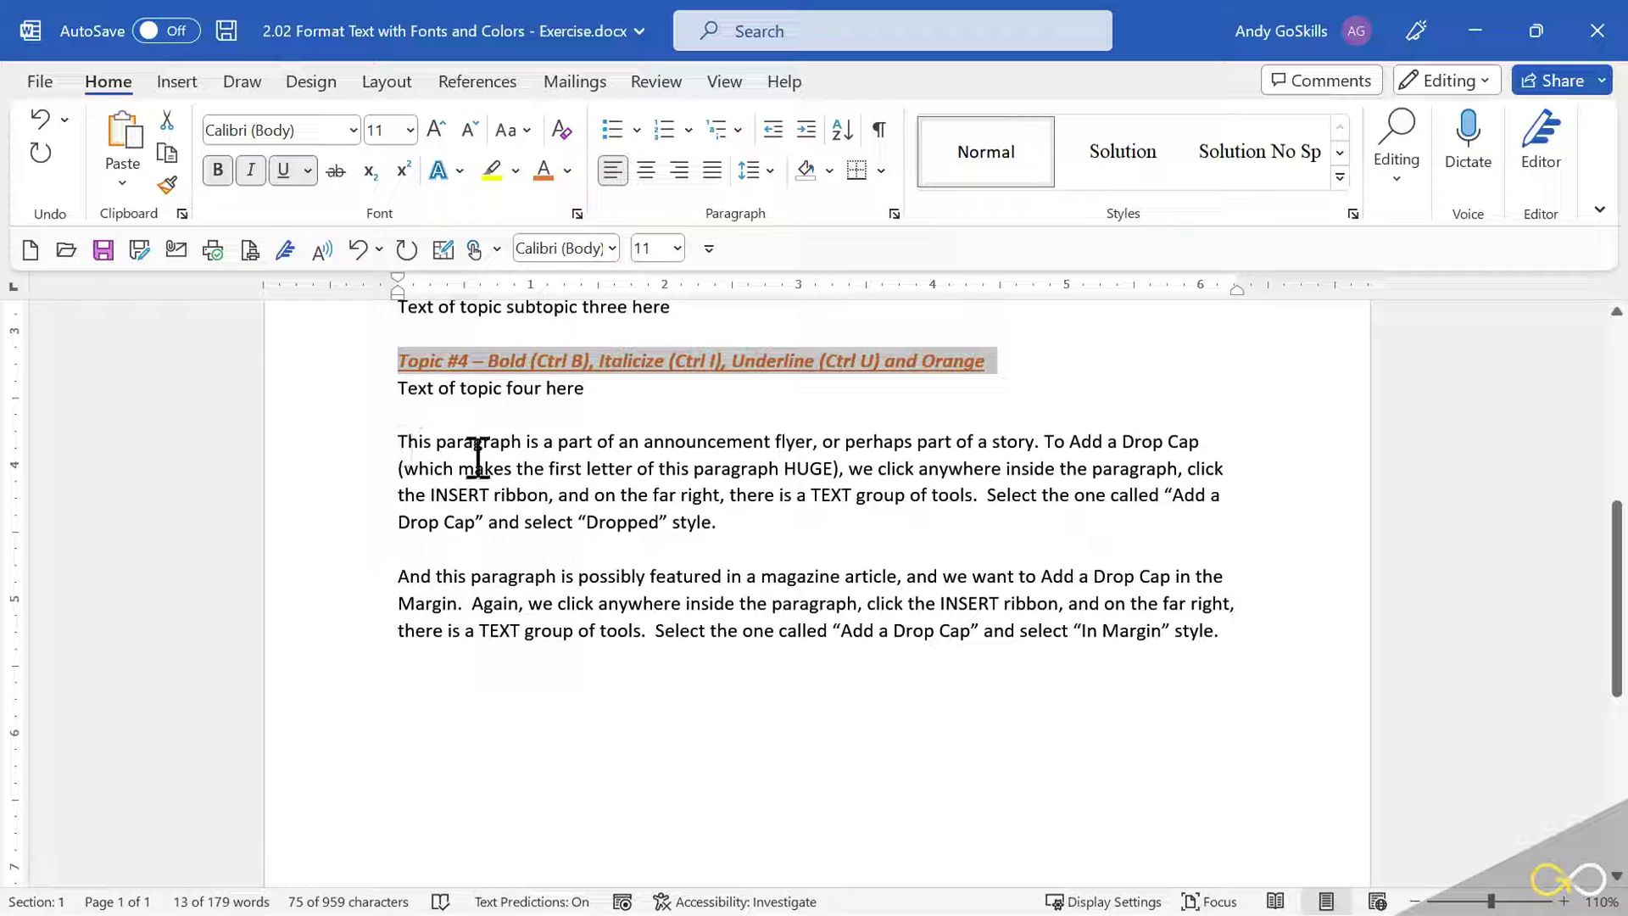
pyautogui.click(506, 450)
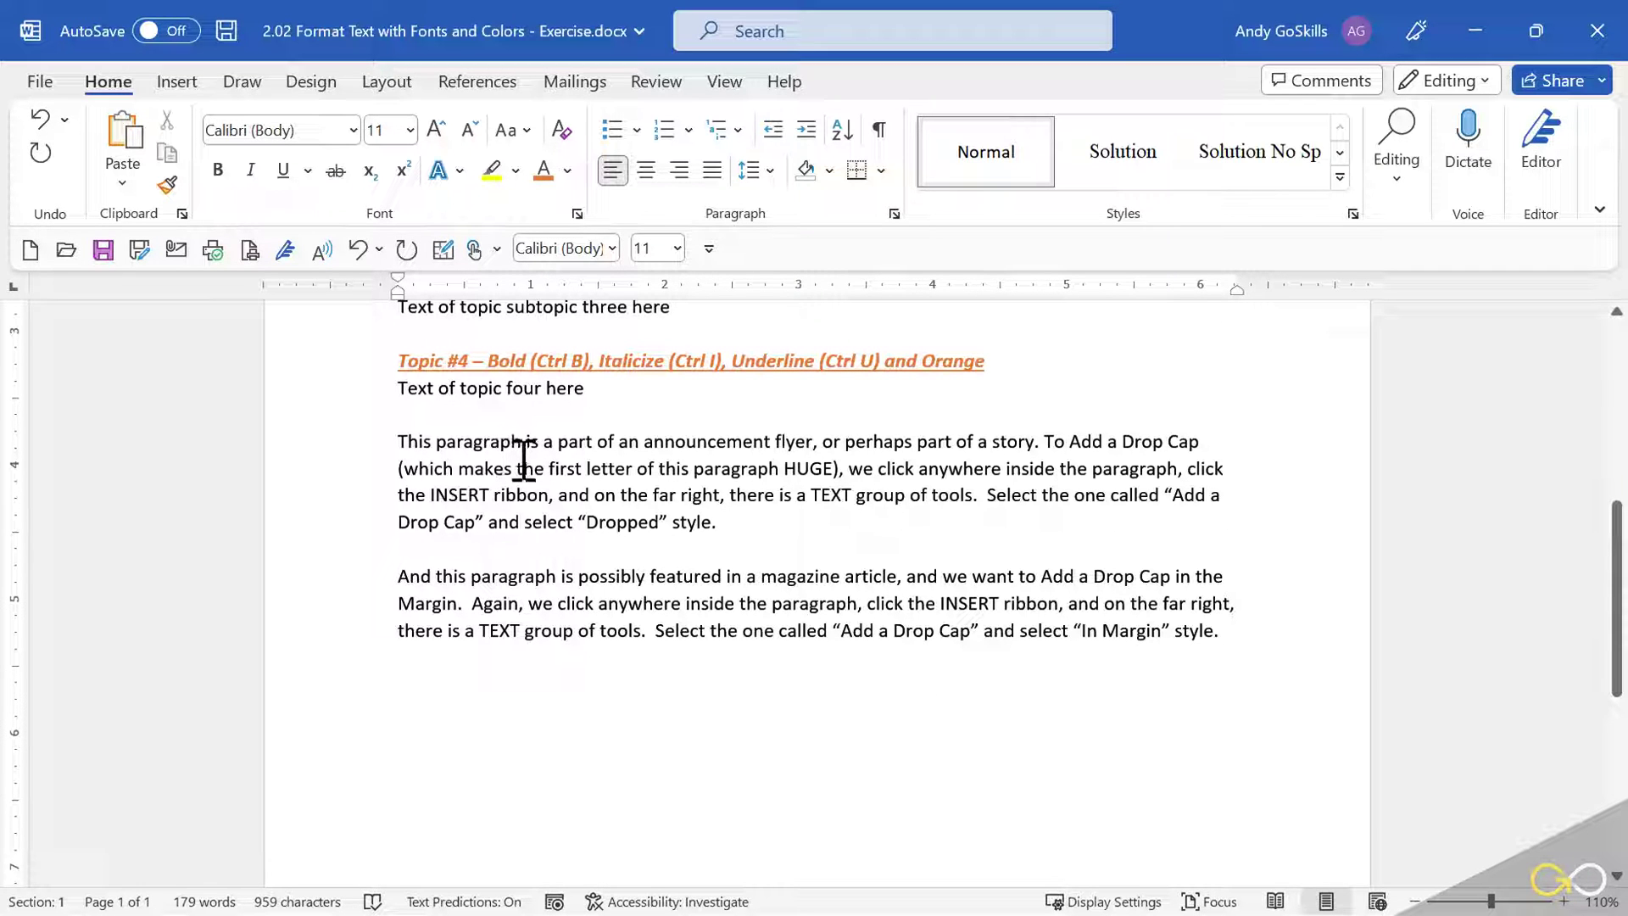
# Apply a Dropped drop cap to the first paragraph's opening 'T'.
pyautogui.click(610, 474)
pyautogui.click(180, 83)
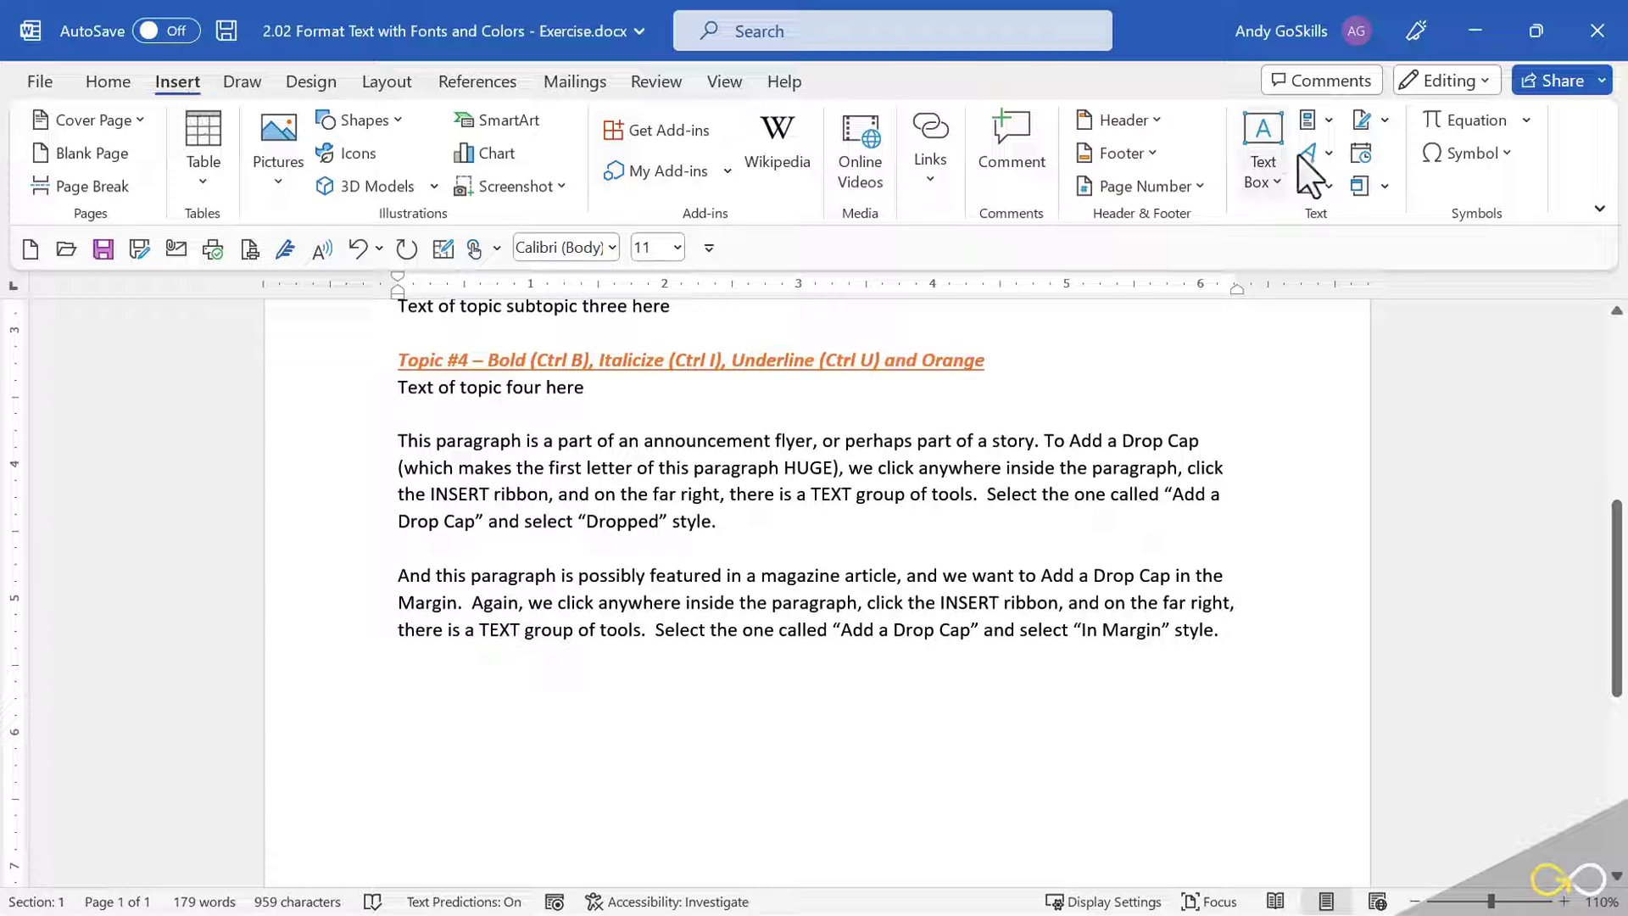
pyautogui.click(1328, 188)
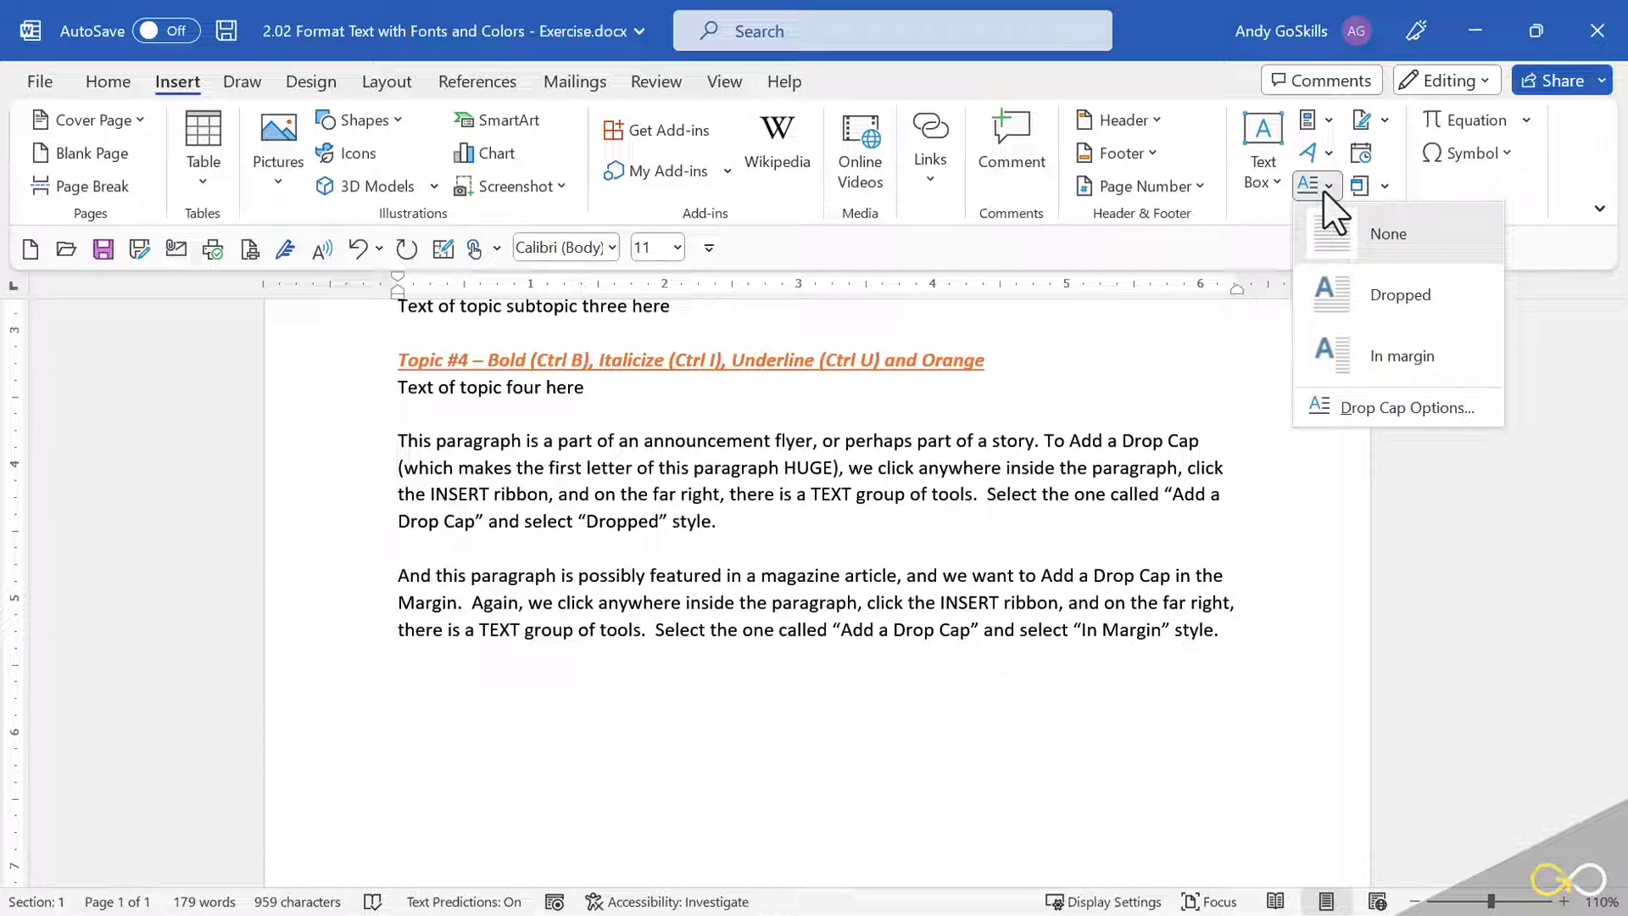
pyautogui.click(1346, 296)
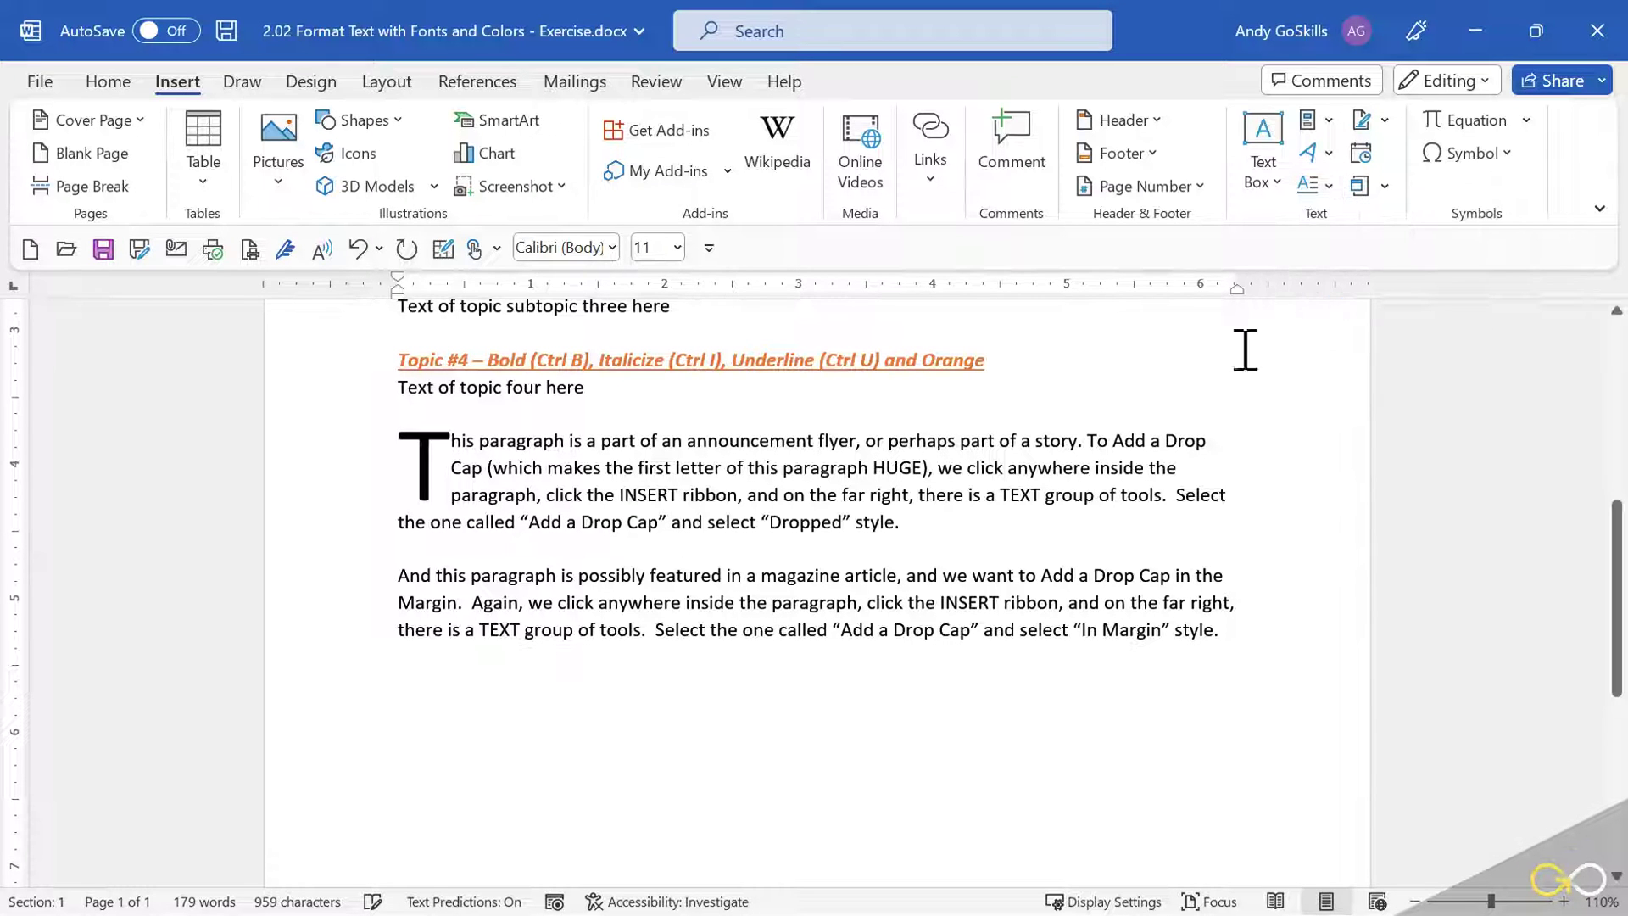
pyautogui.click(424, 582)
# Set the second paragraph's opening 'A' as an In margin drop cap.
pyautogui.click(1328, 185)
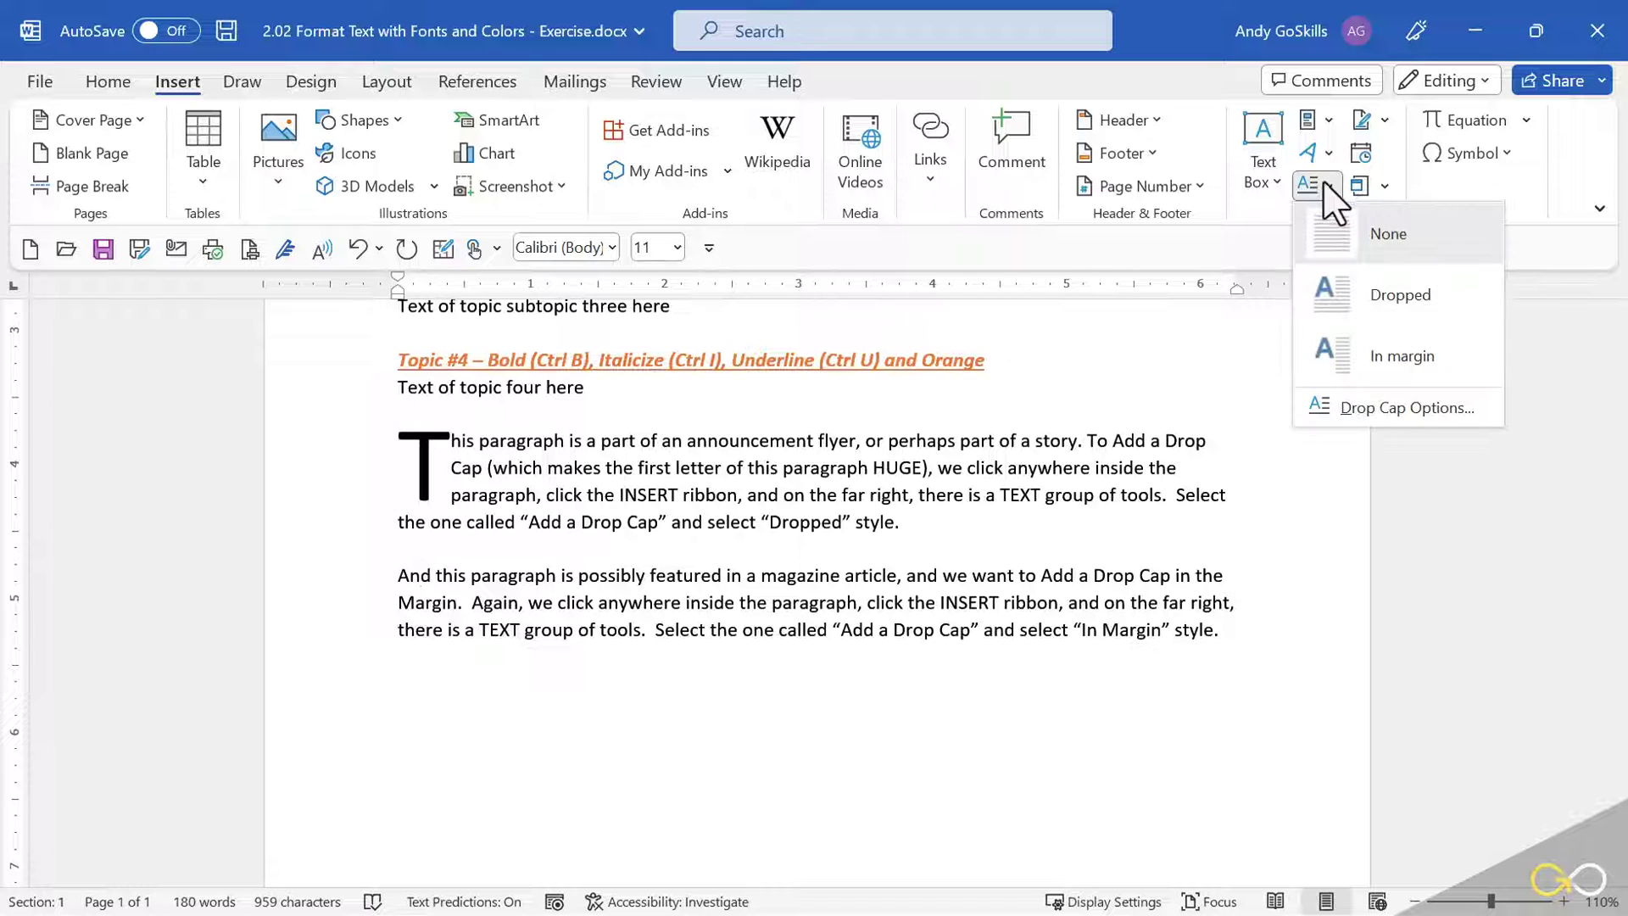
pyautogui.click(1340, 364)
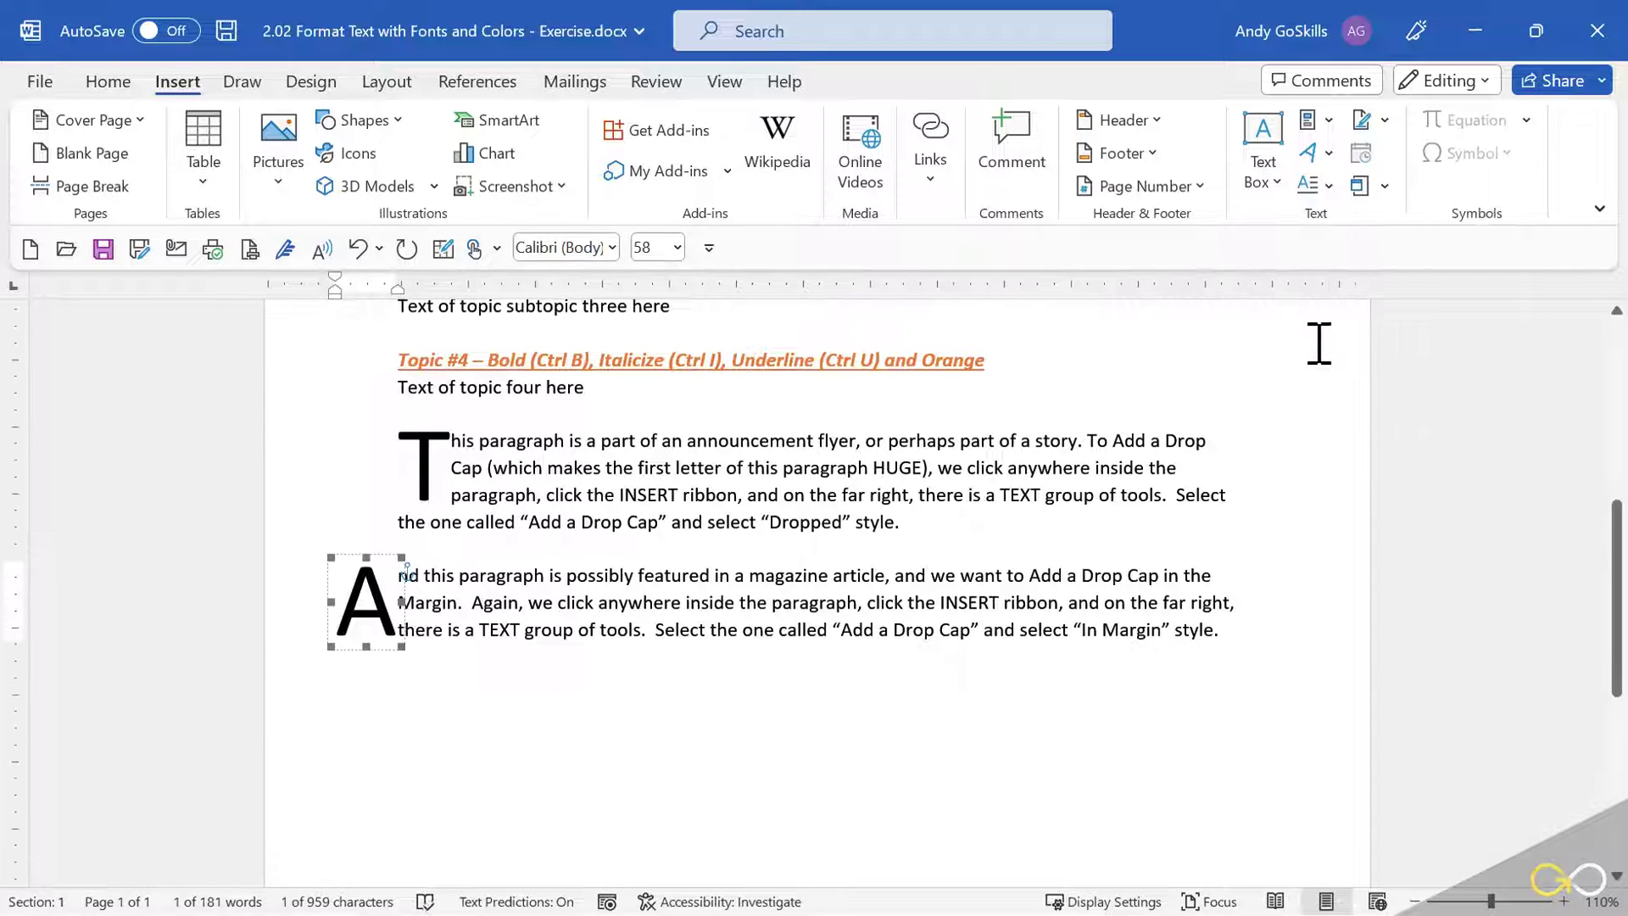
pyautogui.click(611, 516)
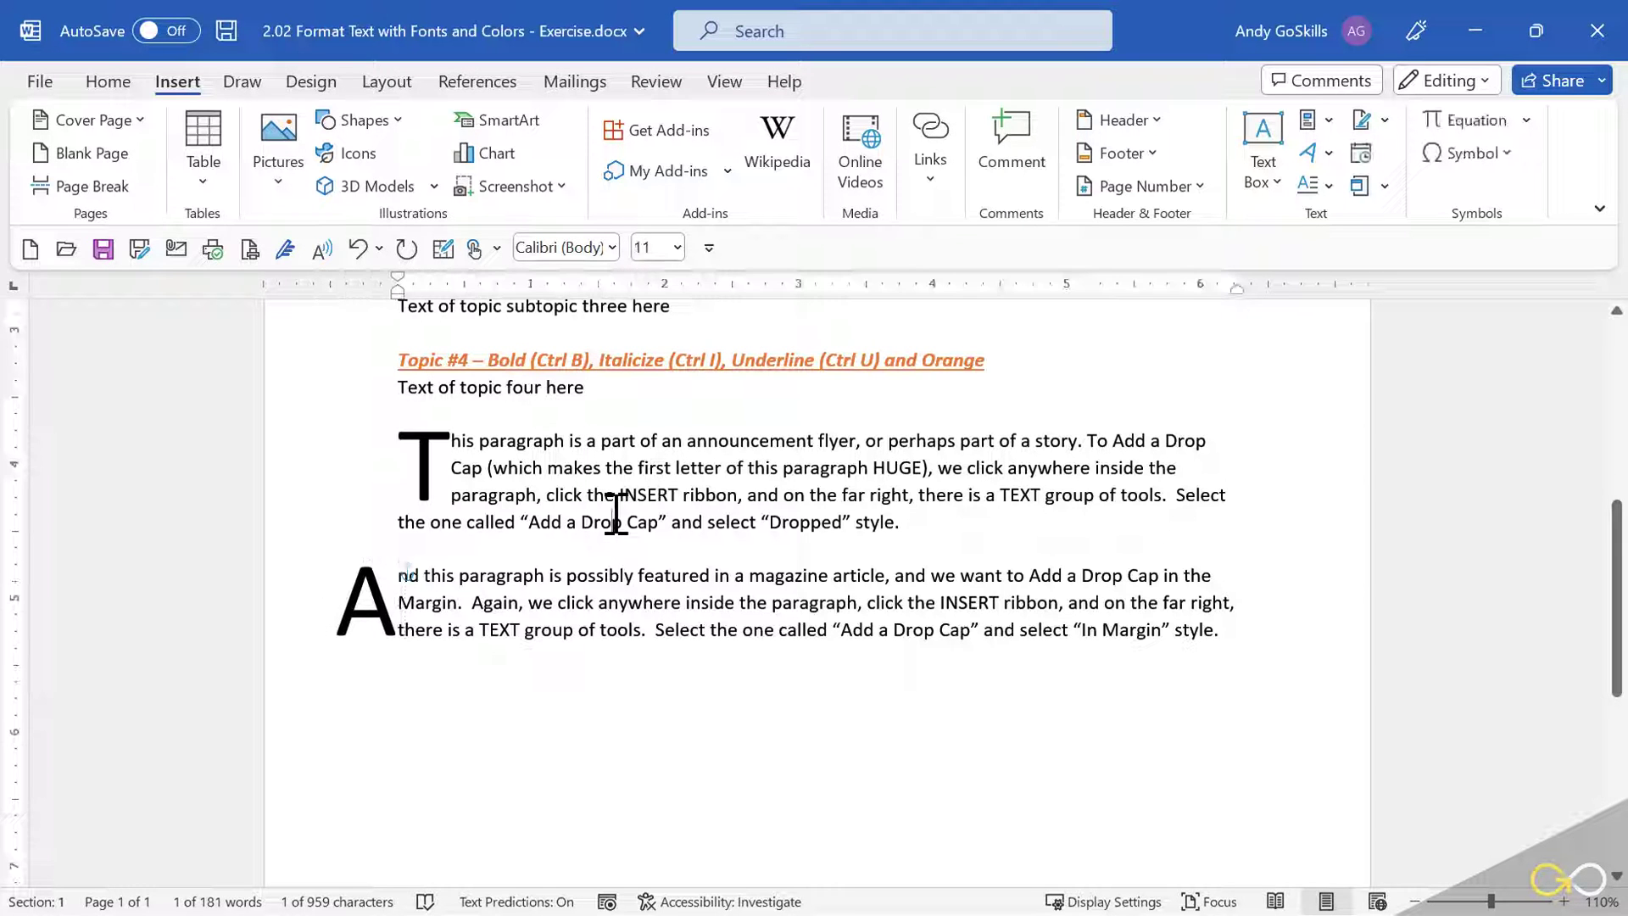
pyautogui.click(1319, 187)
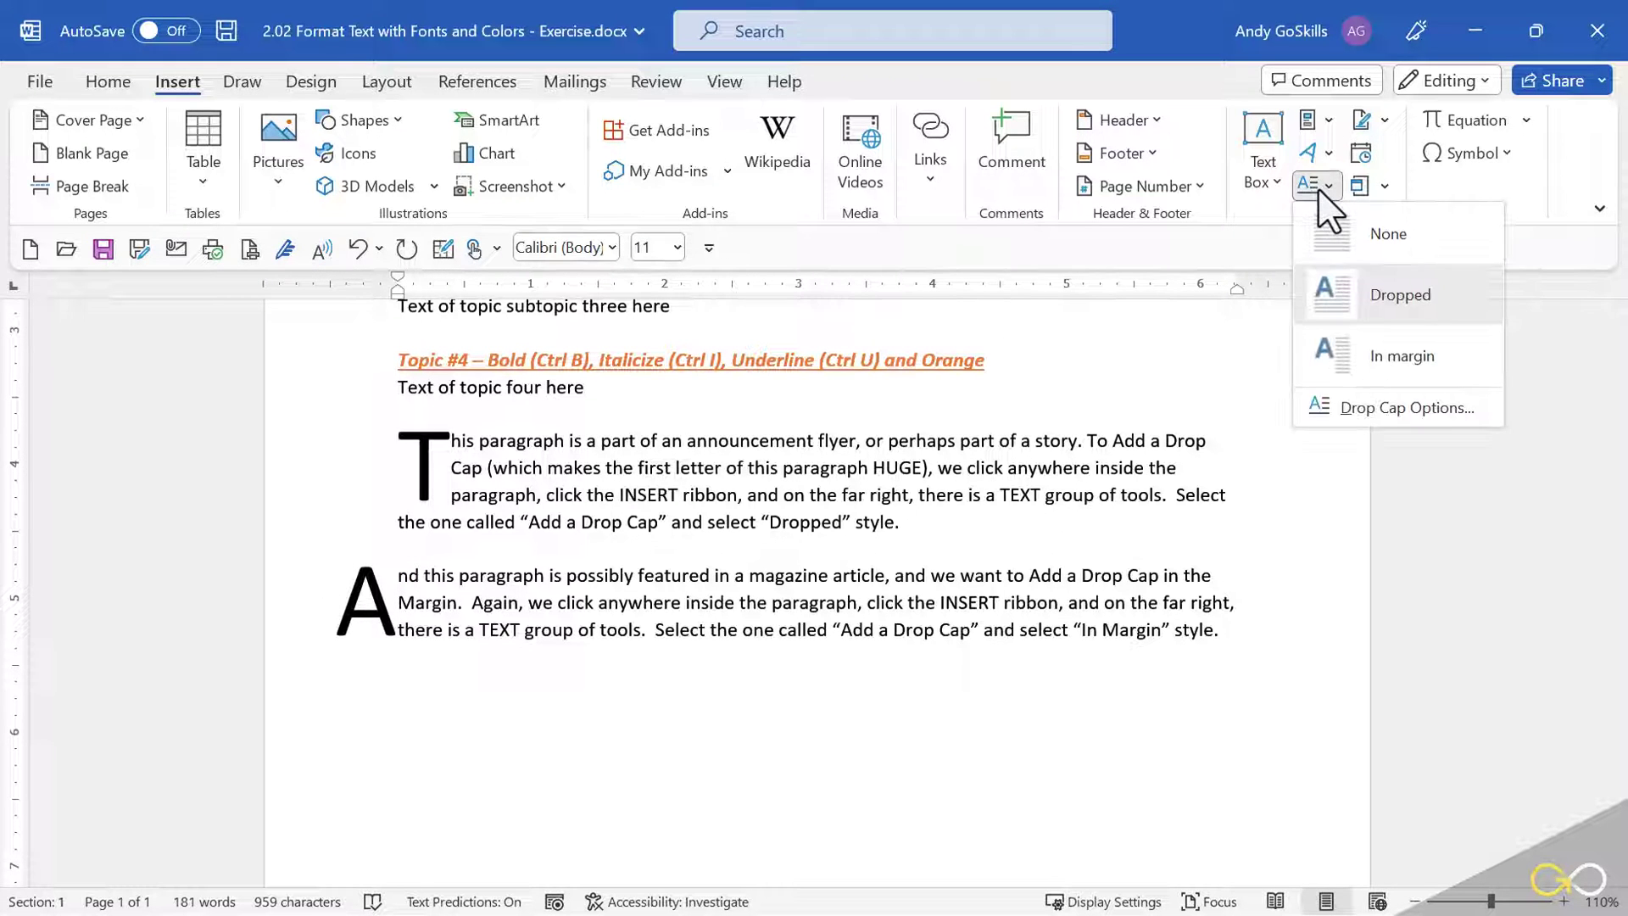
# Open Drop Cap Options for the first paragraph and select the Lines to drop value of 3.
pyautogui.click(1369, 411)
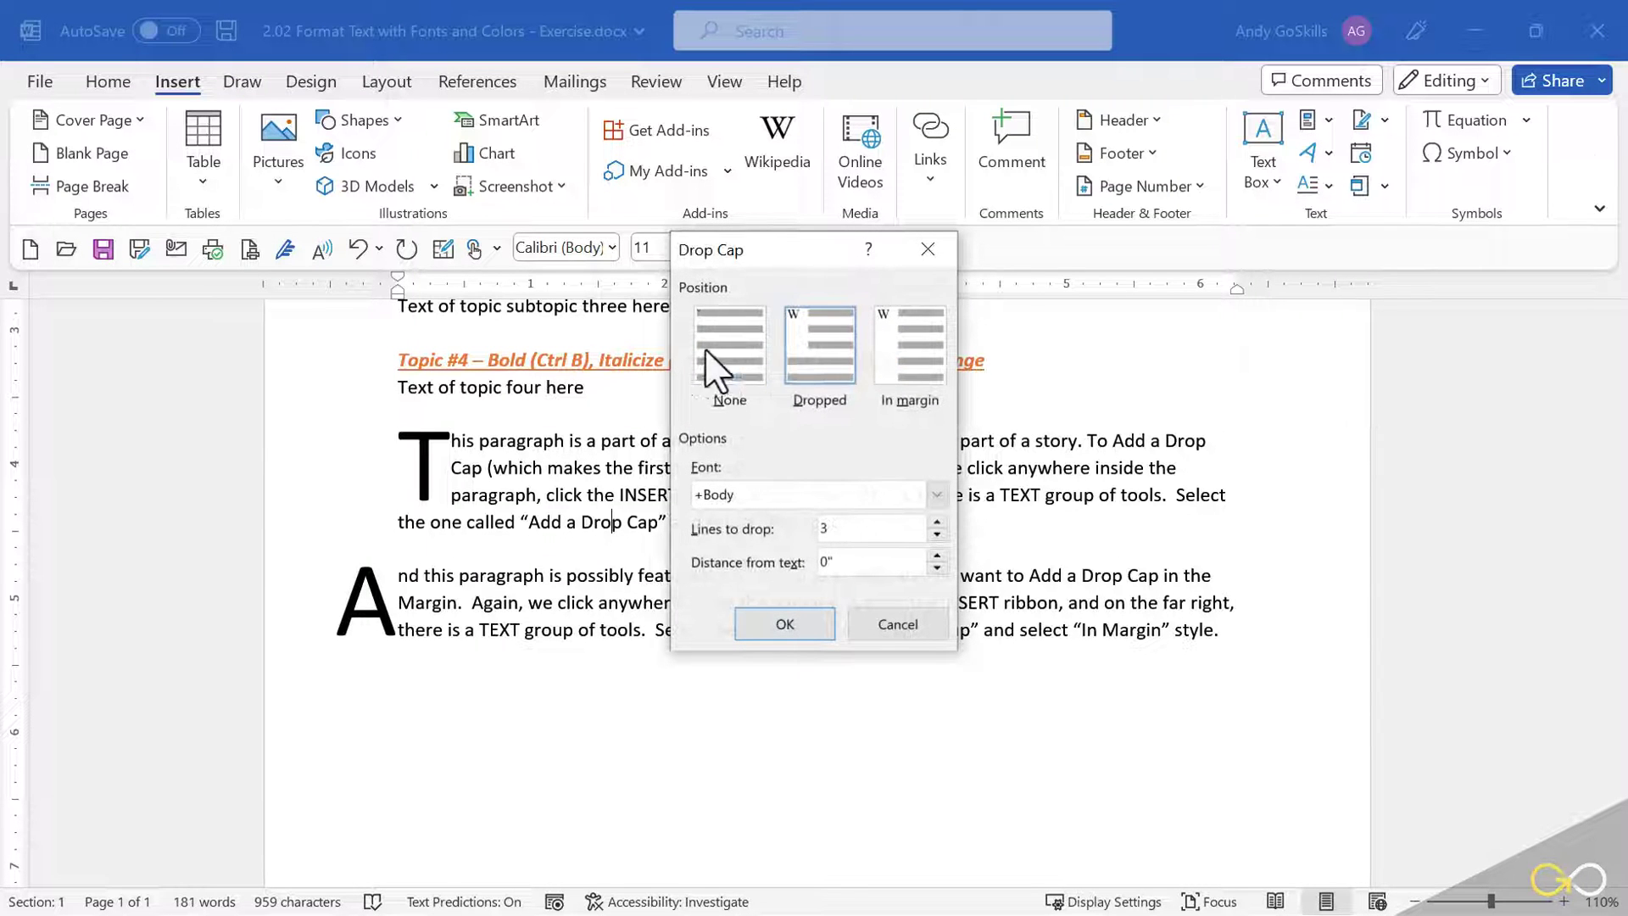
pyautogui.moveTo(843, 527); pyautogui.dragTo(796, 524)
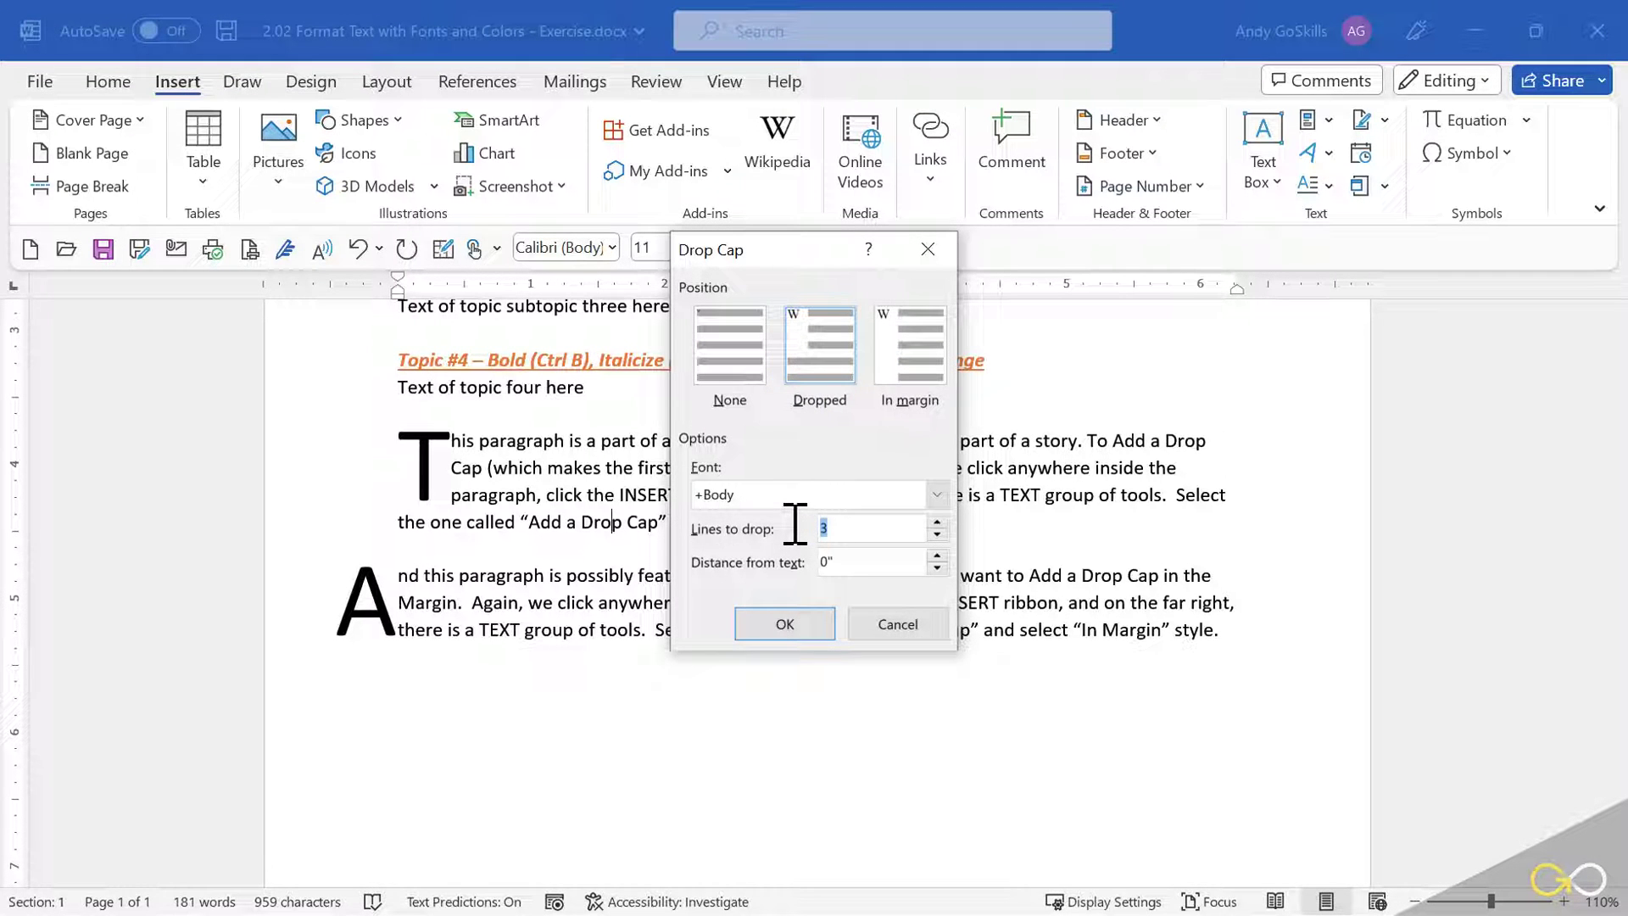